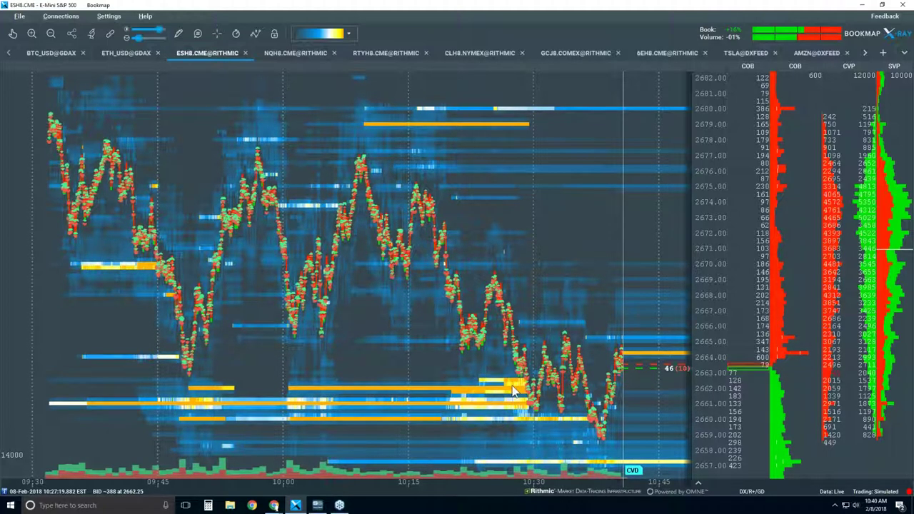
# Show candlestick bars on the ESH8 chart and hide the best bid/ask, heatmap and volume dots.
pyautogui.click(255, 36)
pyautogui.click(255, 89)
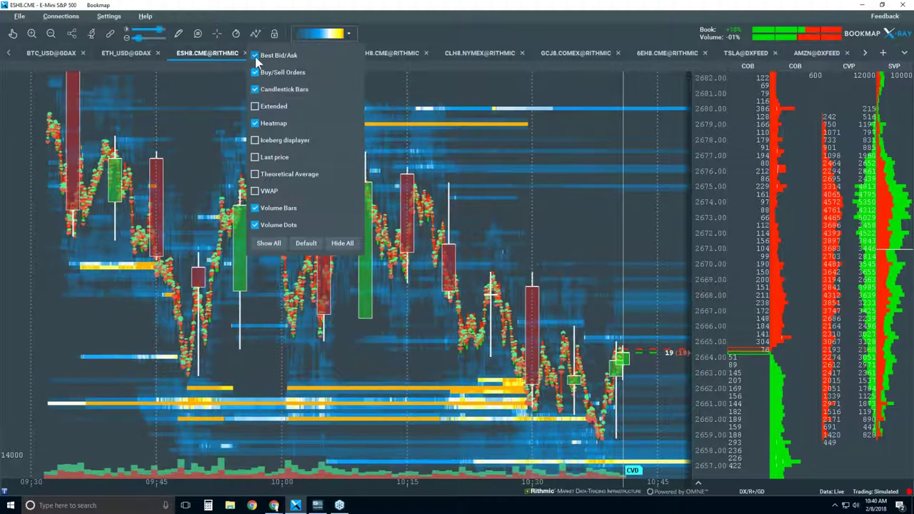
pyautogui.click(255, 123)
pyautogui.click(255, 225)
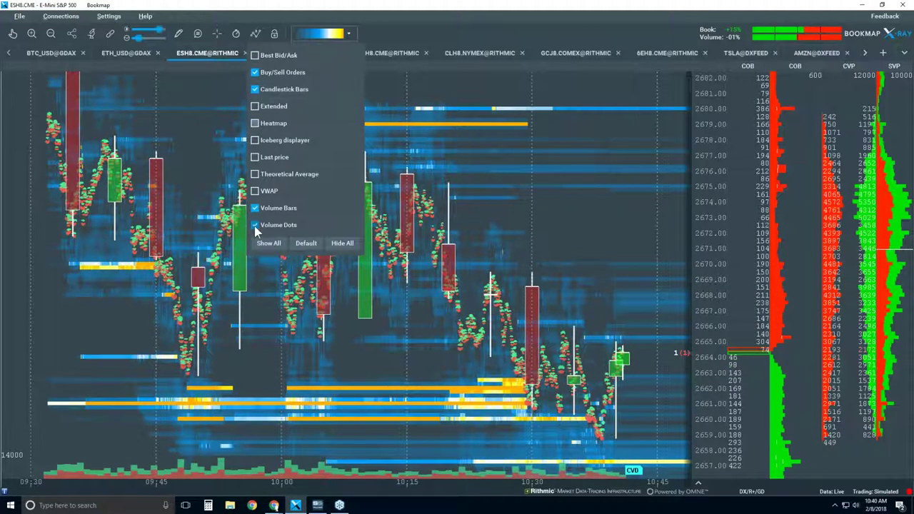
pyautogui.click(544, 190)
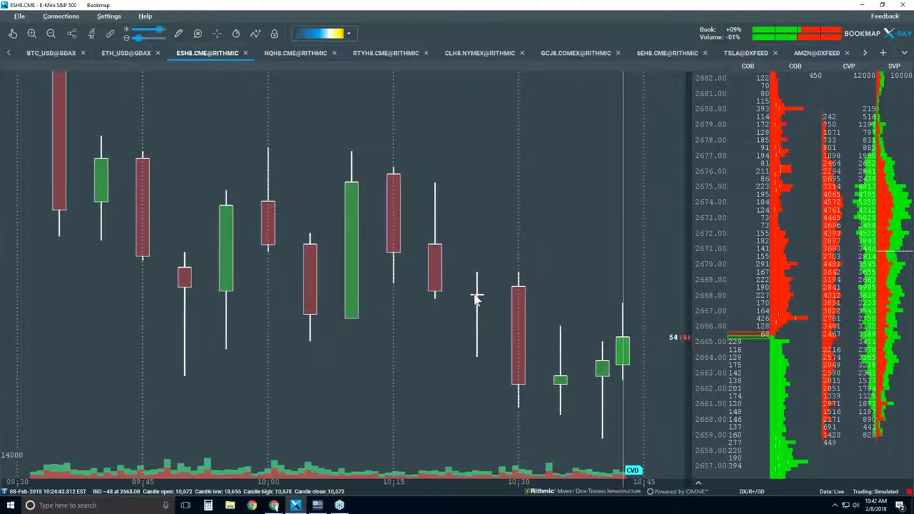
# Restore the best bid/ask lines and the volume dots on the ESH8 candlestick chart.
pyautogui.click(255, 33)
pyautogui.click(257, 55)
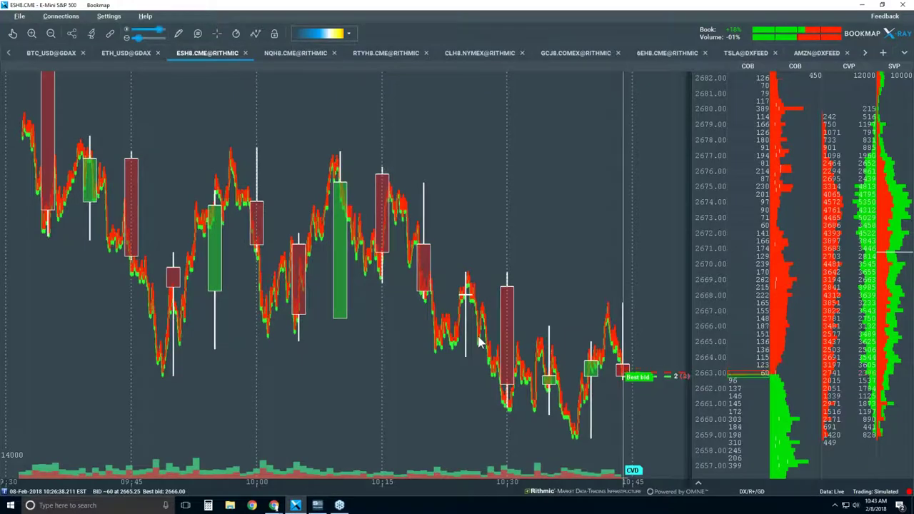
pyautogui.click(255, 33)
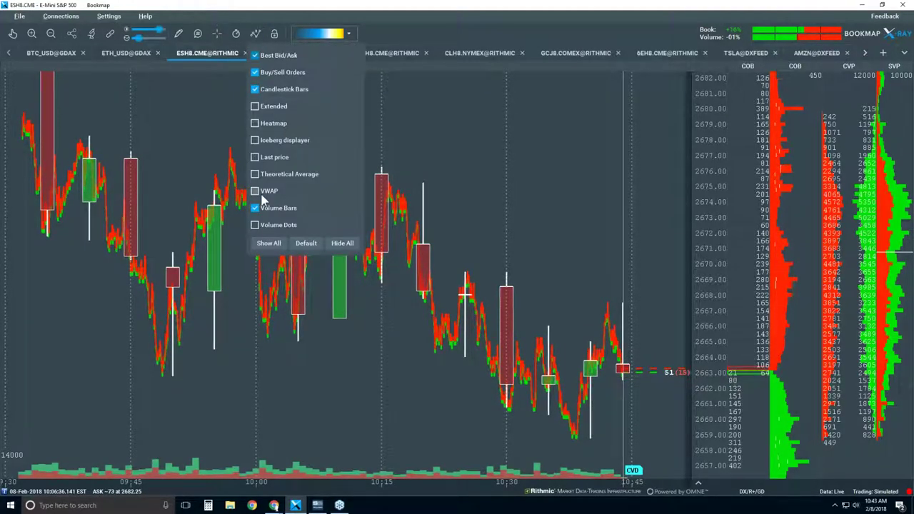
pyautogui.click(257, 226)
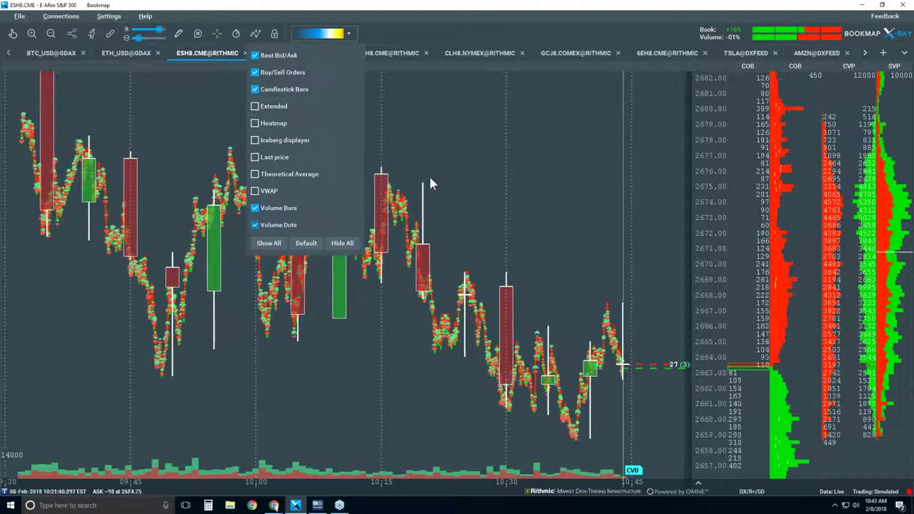
pyautogui.click(453, 175)
# Activate chart panning and slightly enlarge the volume dots around 10:05 to 10:30.
pyautogui.click(13, 32)
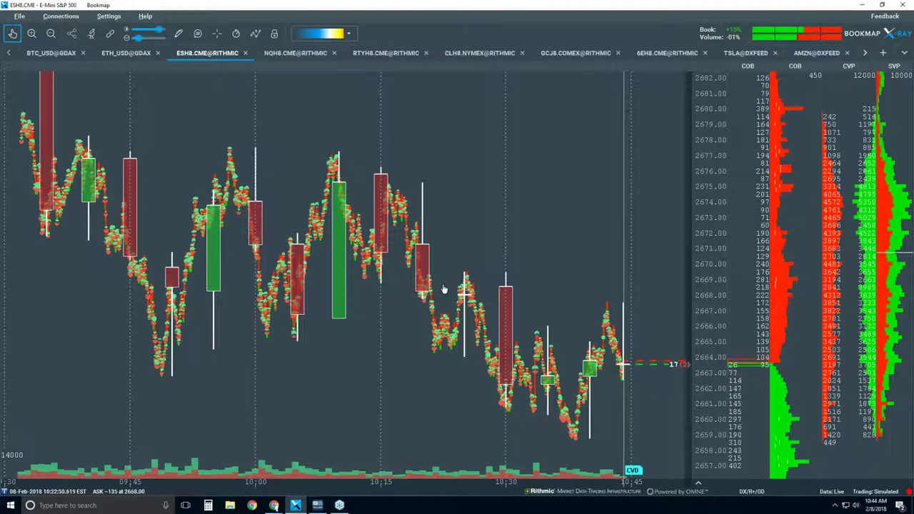
pyautogui.scroll(5, 443, 286)
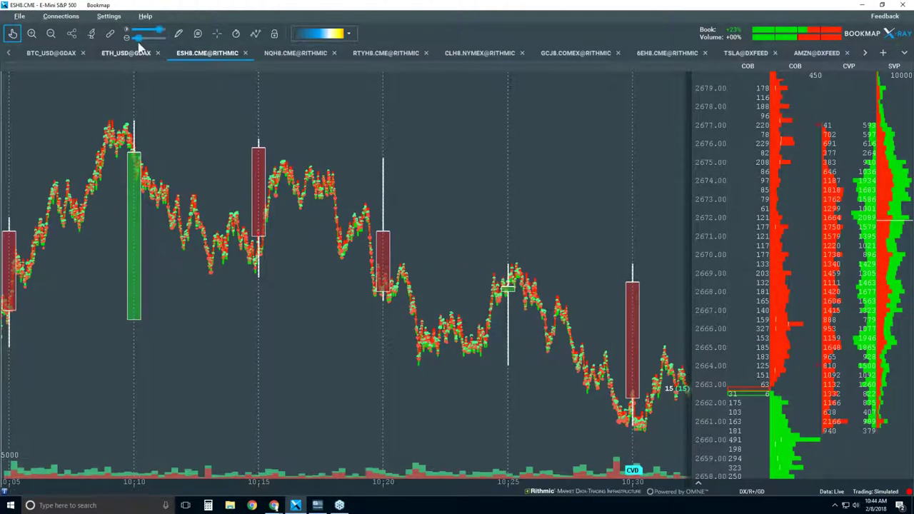
pyautogui.moveTo(139, 41); pyautogui.dragTo(141, 43)
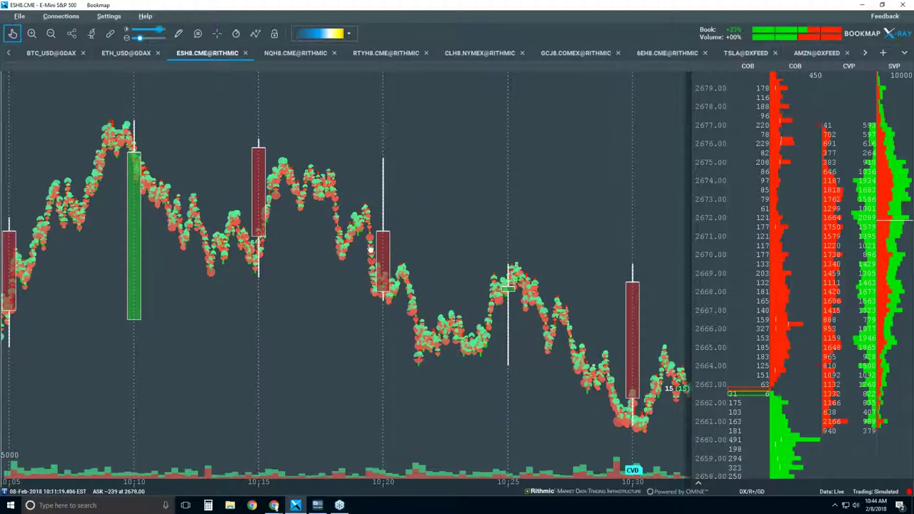
# Examine the trades and best bid/ask movements around 10:24:37 on the ESH8 chart down to fractions of a second.
pyautogui.scroll(5, 506, 293)
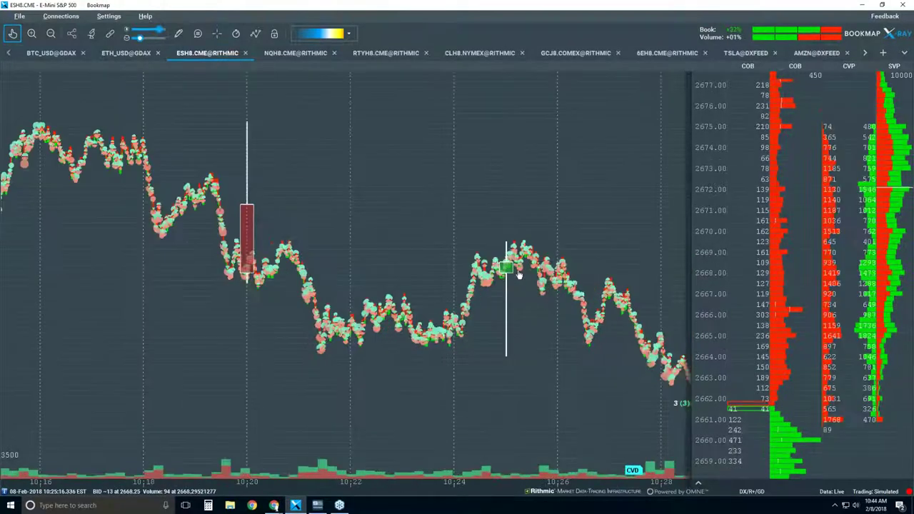
pyautogui.moveTo(708, 300); pyautogui.dragTo(710, 280)
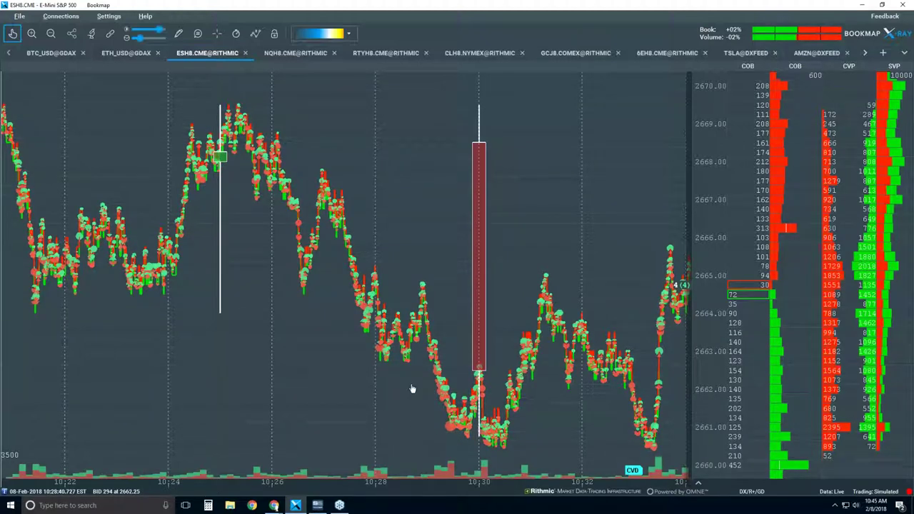
pyautogui.moveTo(411, 387); pyautogui.dragTo(425, 389)
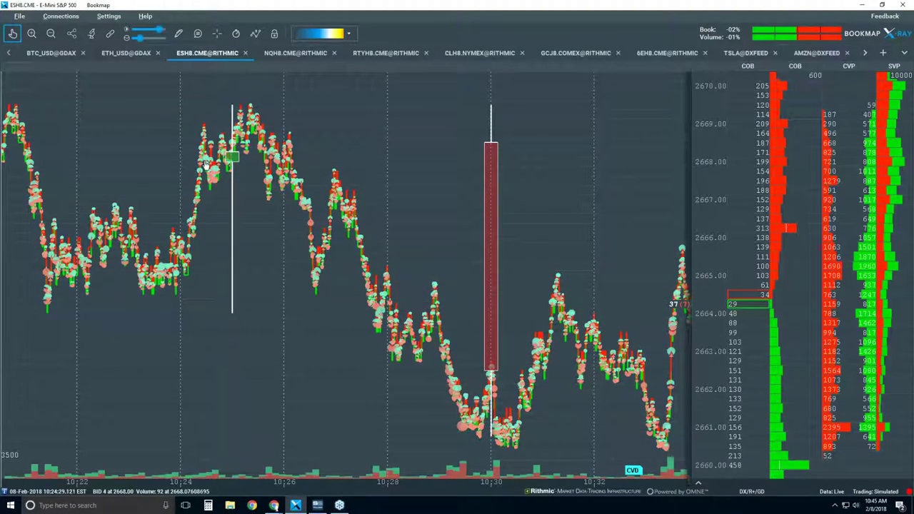
pyautogui.moveTo(188, 162); pyautogui.dragTo(307, 158)
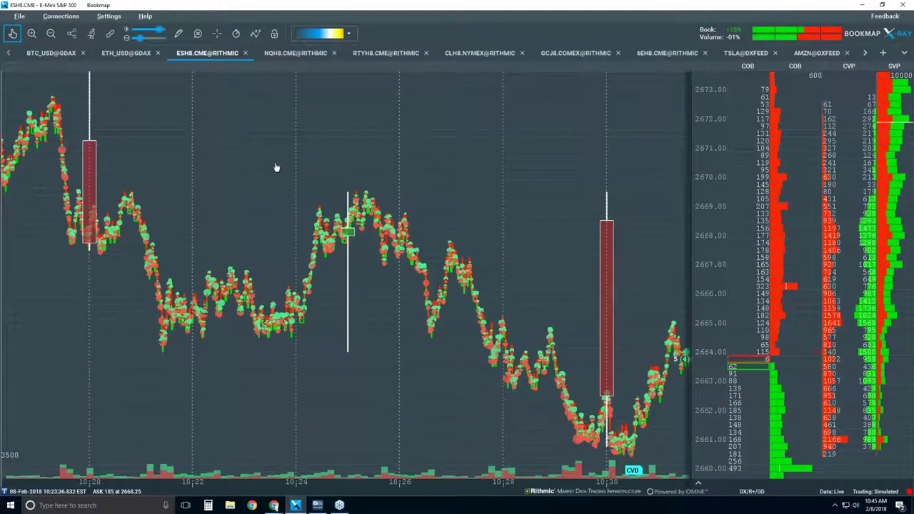
pyautogui.scroll(5, 330, 237)
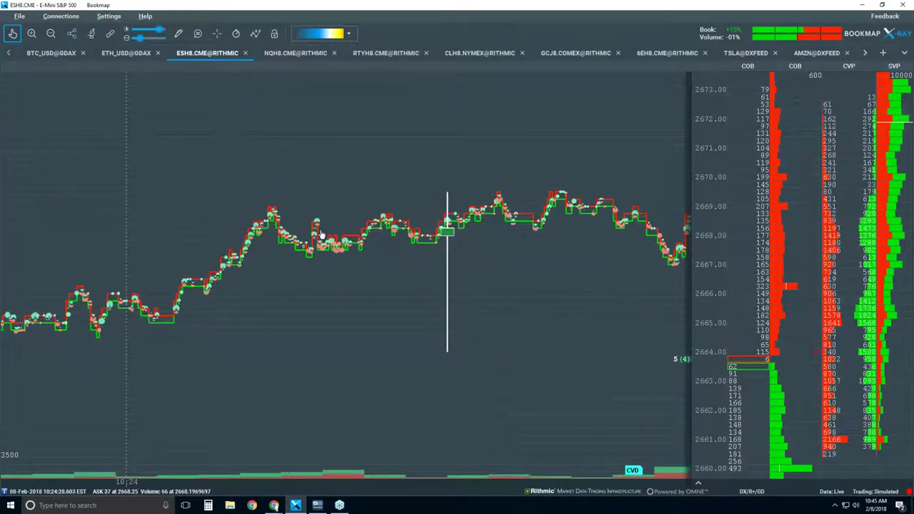
pyautogui.scroll(2, 320, 235)
pyautogui.scroll(4, 321, 237)
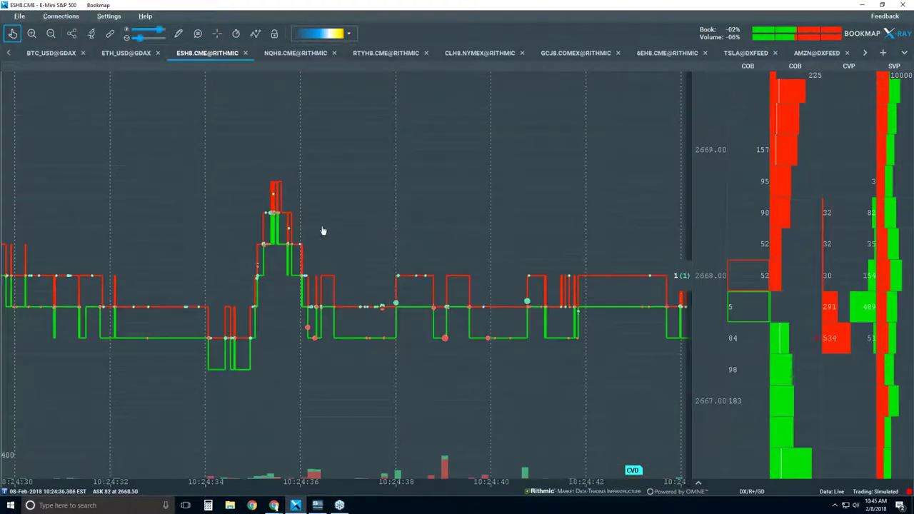
pyautogui.scroll(2, 324, 232)
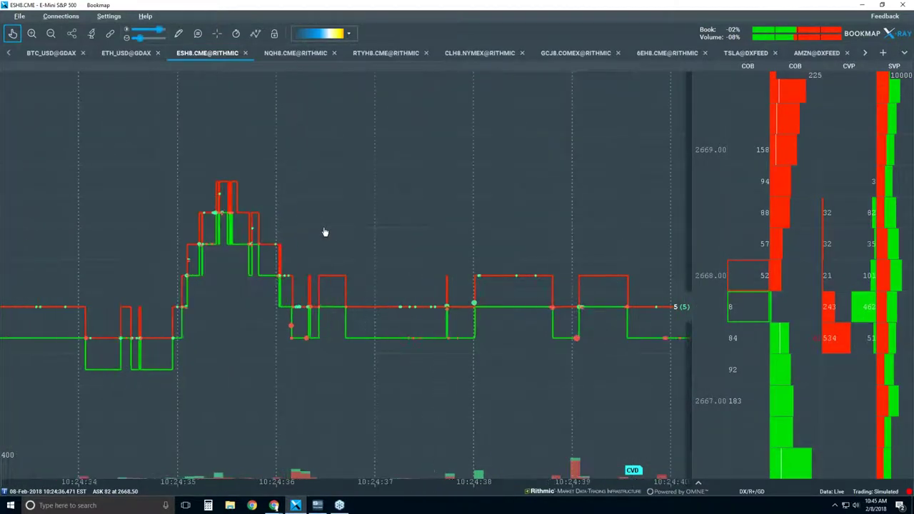
pyautogui.scroll(2, 325, 232)
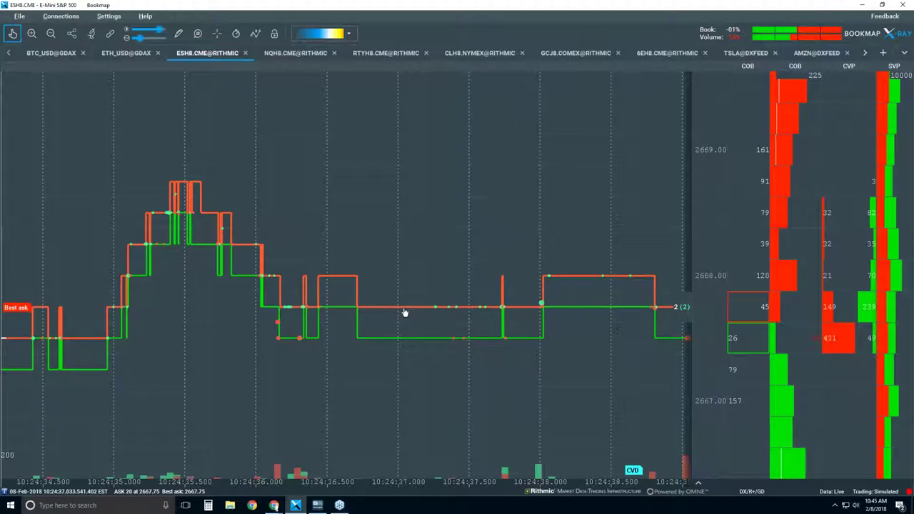
pyautogui.scroll(3, 412, 312)
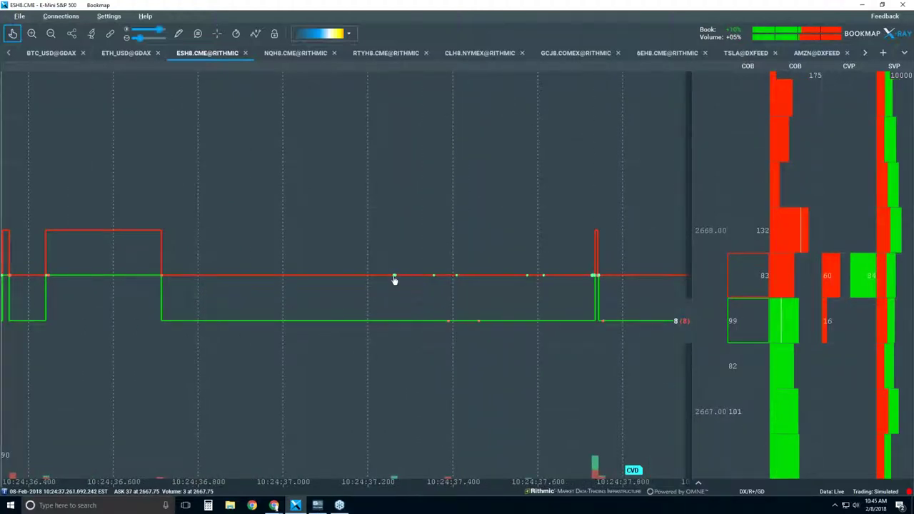
# Enlarge the volume dots further and turn on the pointer data tooltip for the trade dot near 10:24:37.262.
pyautogui.moveTo(142, 43); pyautogui.dragTo(148, 43)
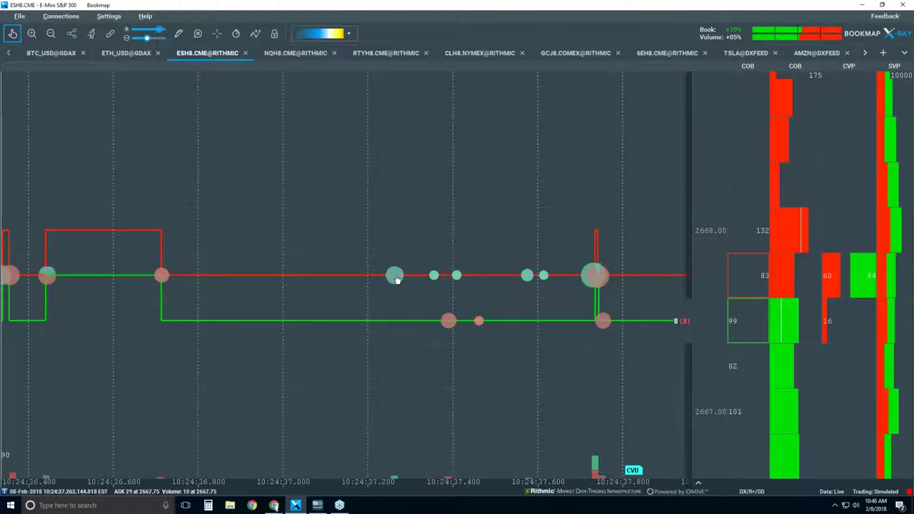
pyautogui.click(198, 35)
pyautogui.moveTo(394, 277)
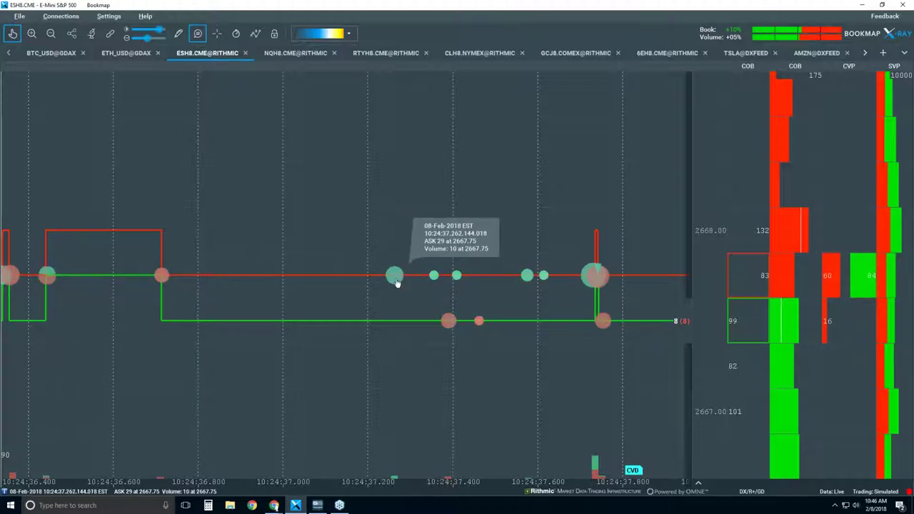
# Examine the individual trades that make up the volume dot at 10:24:37.262 down to microsecond resolution.
pyautogui.scroll(5, 396, 284)
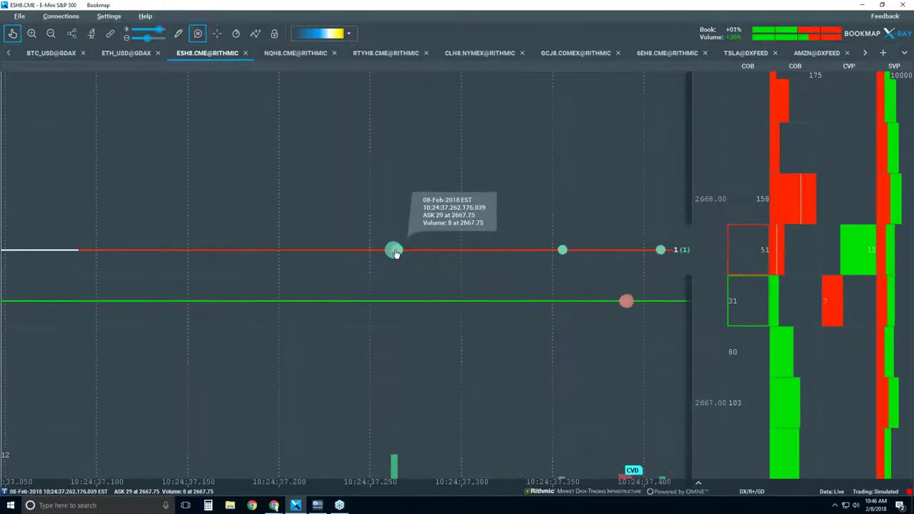
pyautogui.scroll(4, 396, 254)
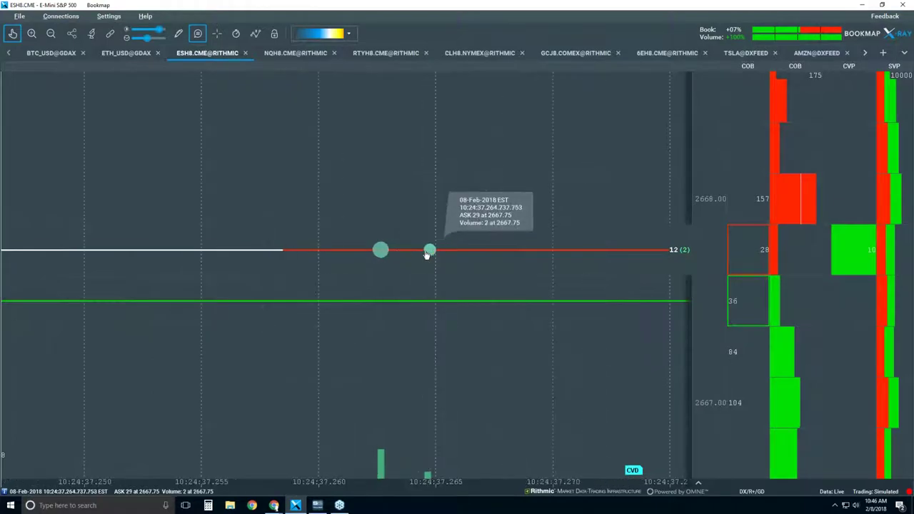
pyautogui.scroll(4, 433, 254)
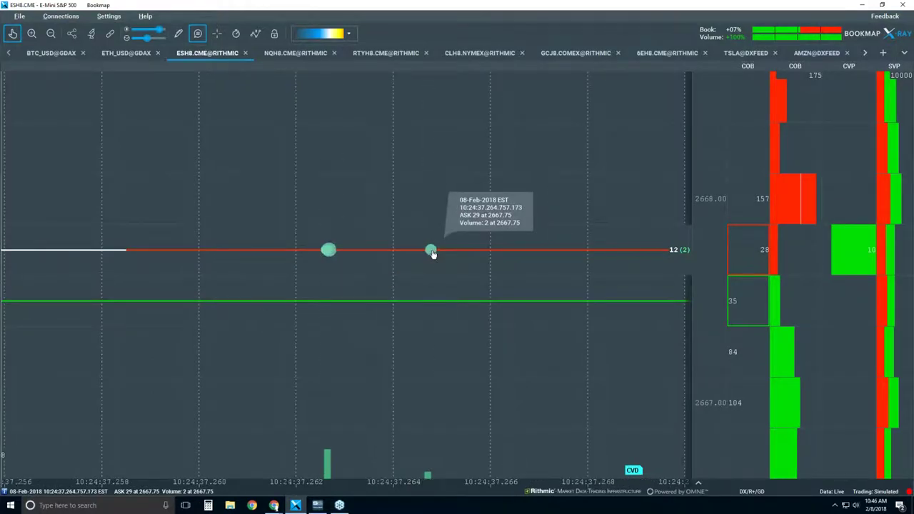
pyautogui.scroll(3, 430, 254)
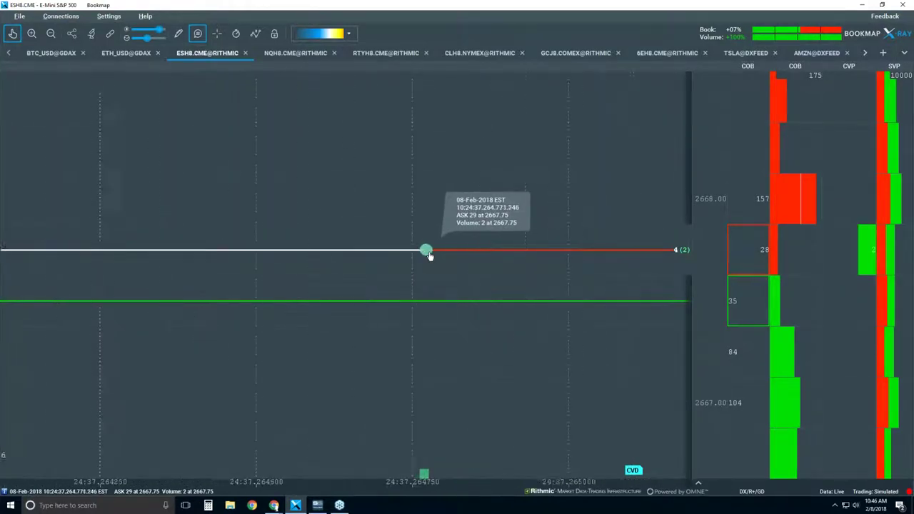
pyautogui.scroll(-5, 428, 254)
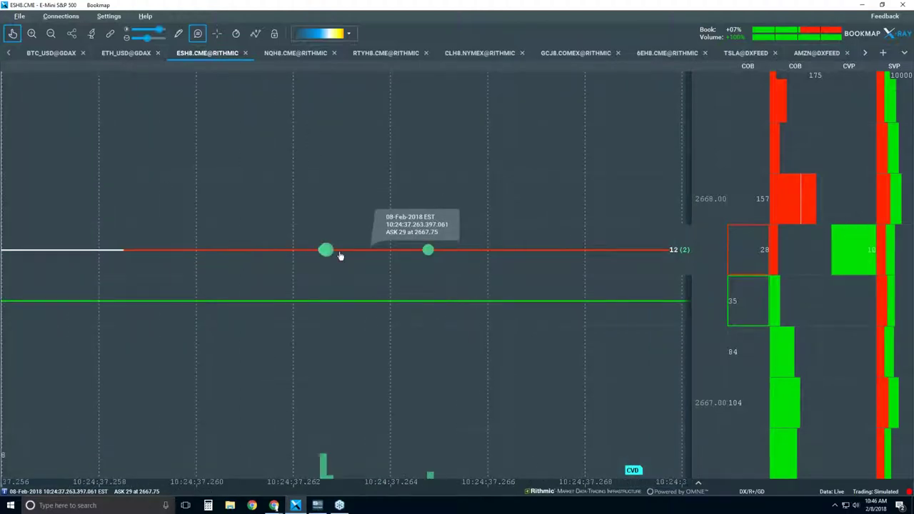
pyautogui.scroll(6, 323, 255)
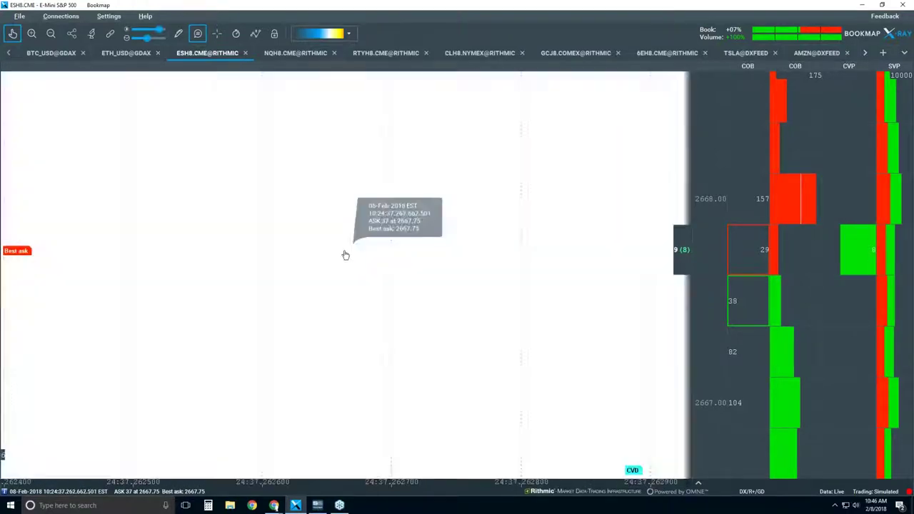
pyautogui.scroll(3, 355, 211)
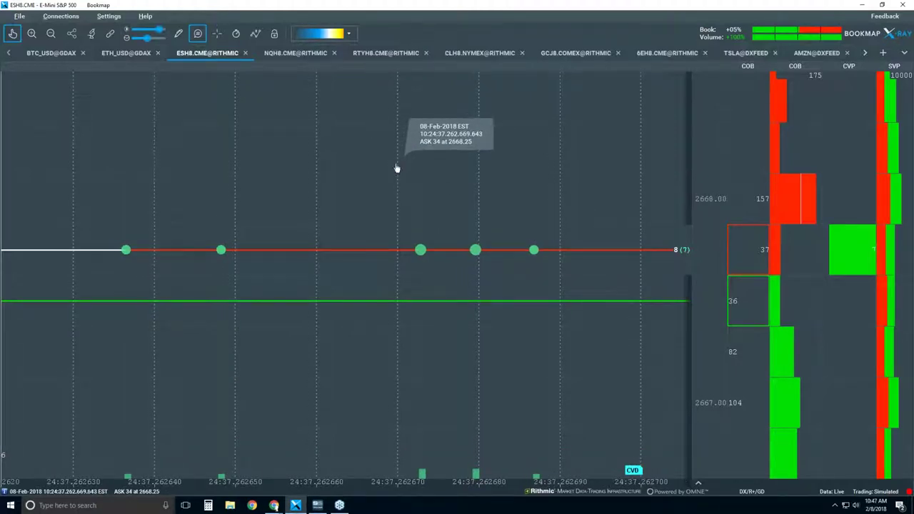
pyautogui.scroll(3, 423, 257)
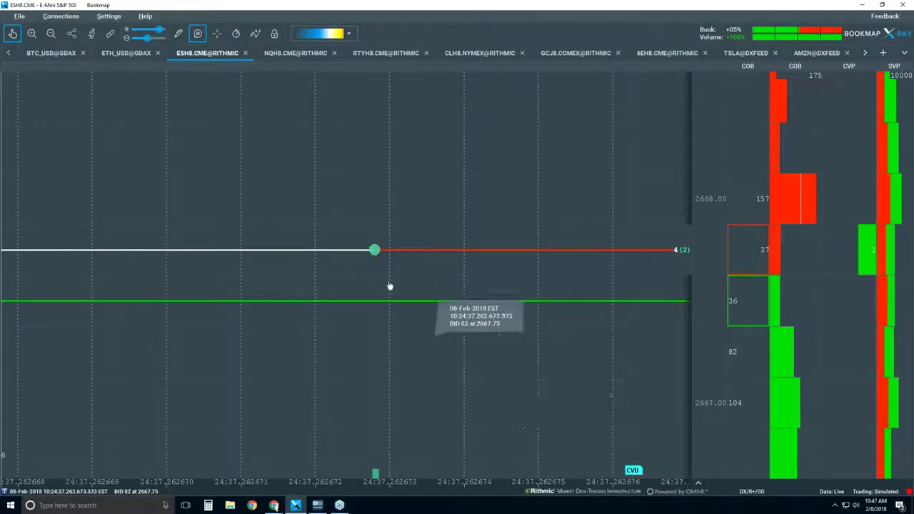
pyautogui.scroll(1, 385, 250)
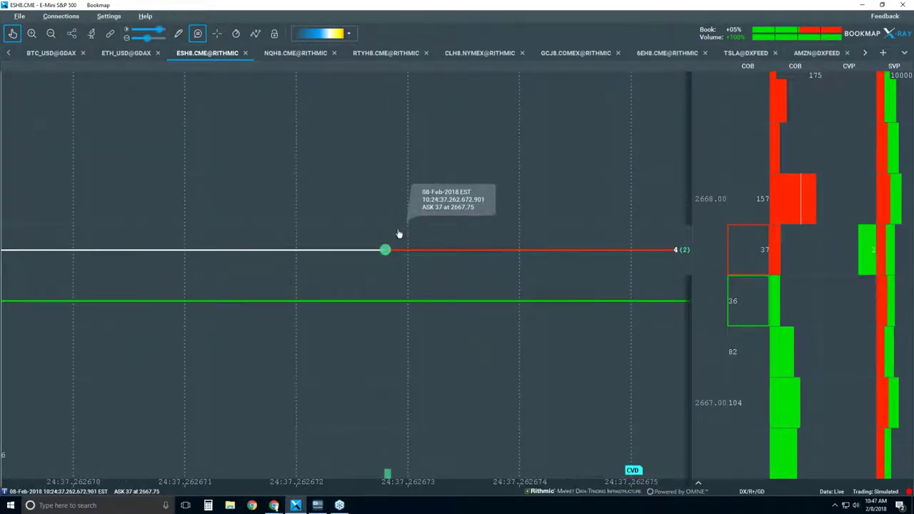
pyautogui.scroll(-3, 399, 233)
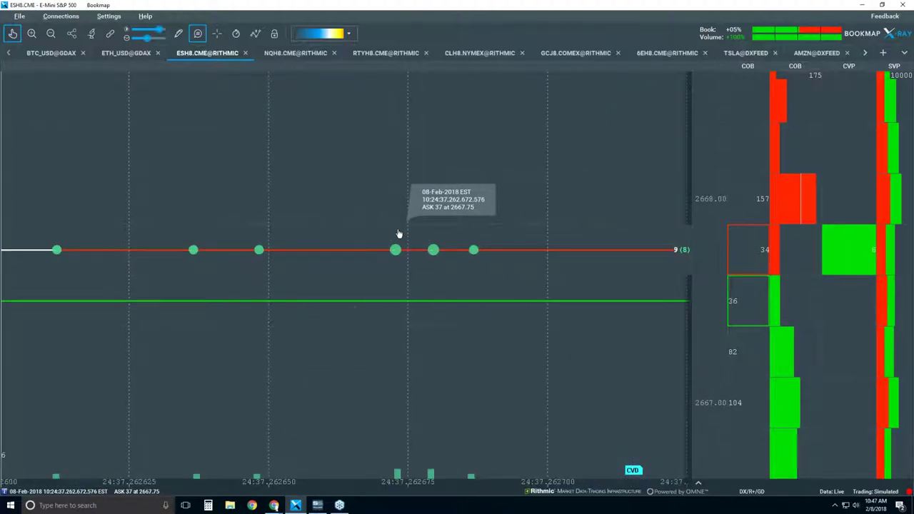
pyautogui.scroll(-1, 400, 233)
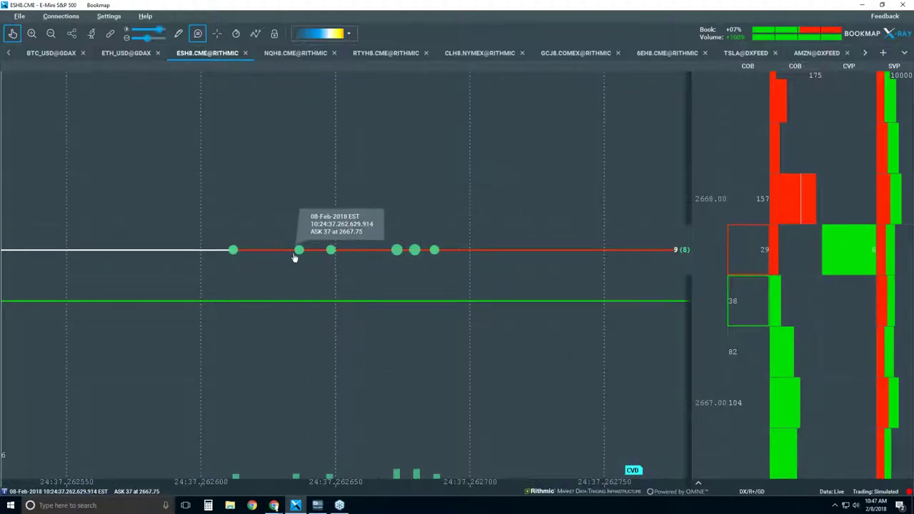
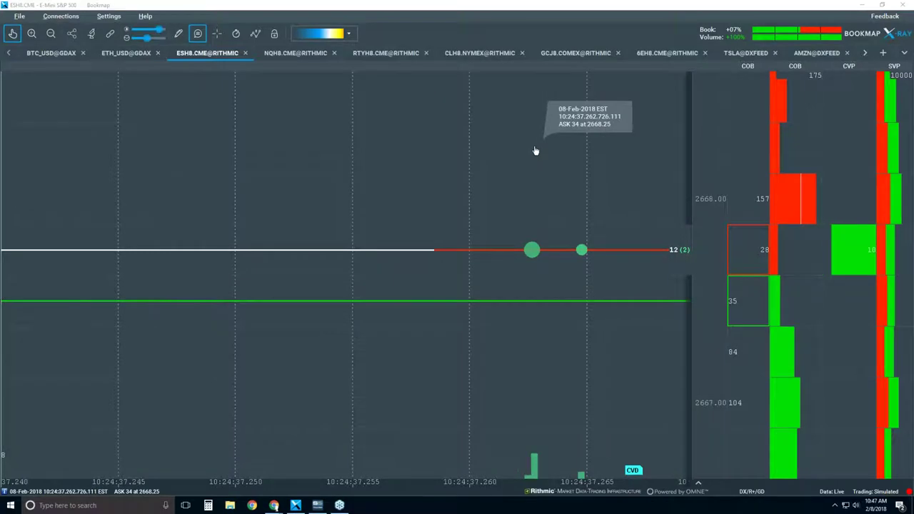
# Compare the separate trades near 10:24:37.262 with their aggregated dot and the surrounding activity from 10:24:35 to 10:24:39.
pyautogui.scroll(-5, 536, 150)
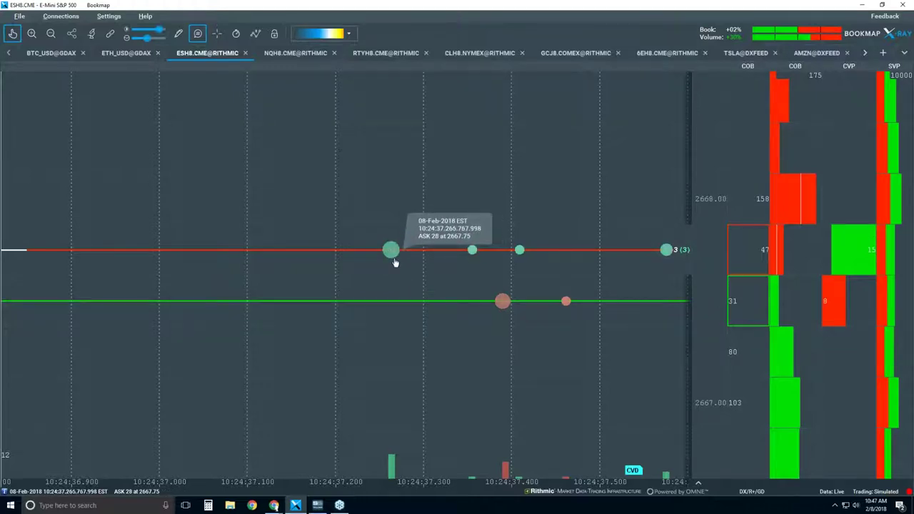
pyautogui.scroll(3, 394, 261)
pyautogui.scroll(1, 395, 263)
pyautogui.scroll(1, 395, 263)
pyautogui.scroll(-3, 395, 263)
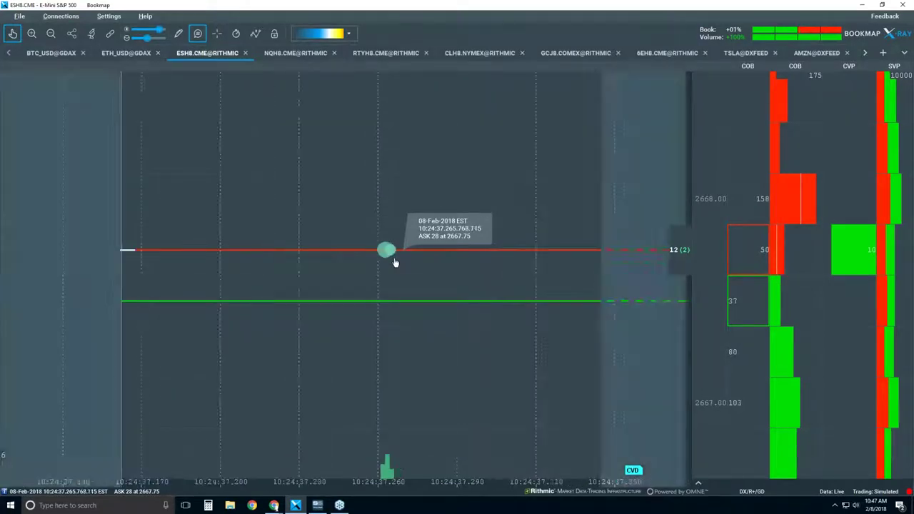
pyautogui.scroll(-3, 395, 263)
pyautogui.scroll(-1, 394, 265)
pyautogui.scroll(-2, 395, 265)
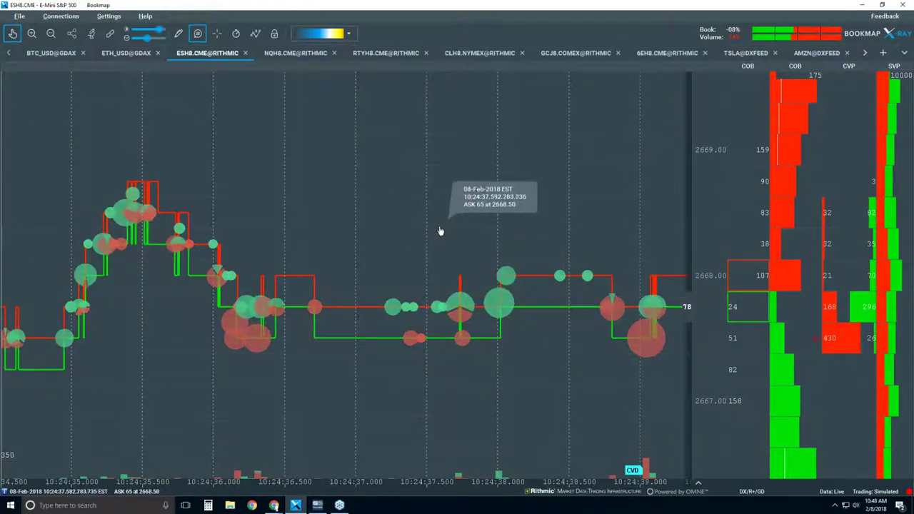
# Examine the volume dot near 10:24:44 at 2668.00 on the ESH8 chart down to its separate trades.
pyautogui.scroll(-3, 426, 227)
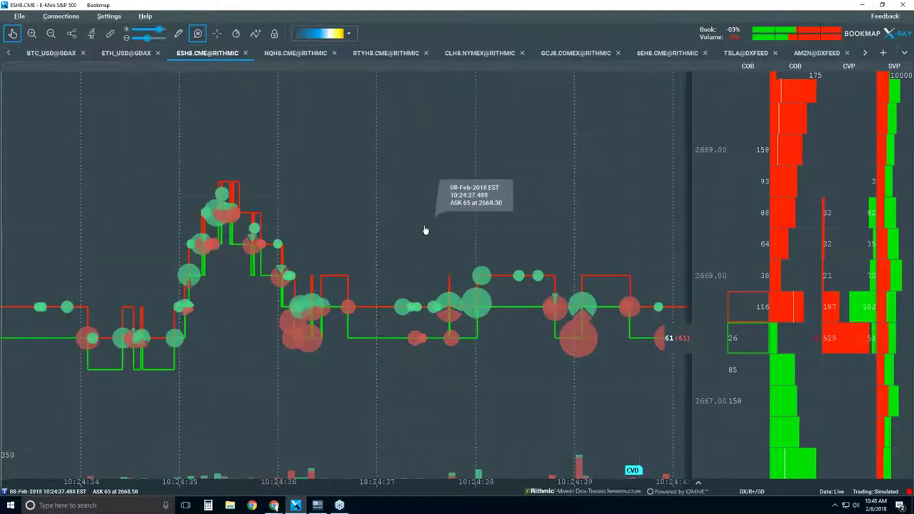
pyautogui.scroll(-2, 424, 230)
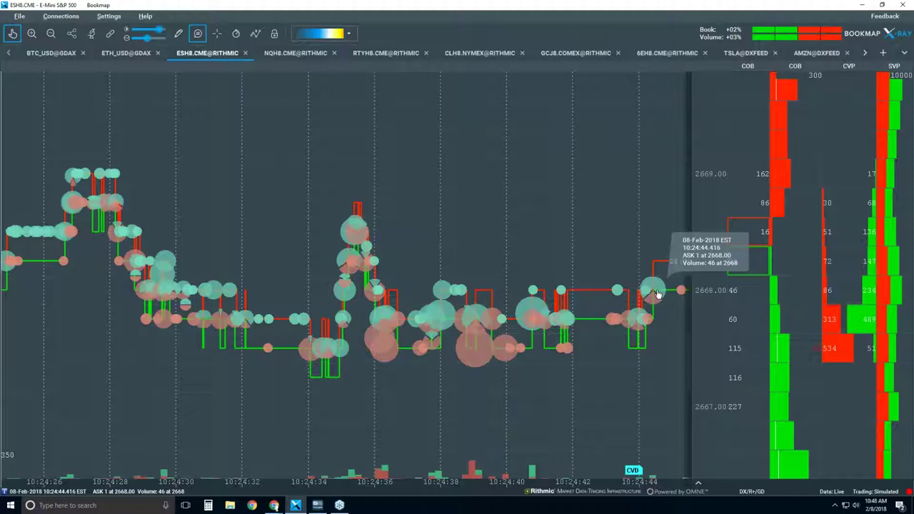
pyautogui.scroll(2, 658, 294)
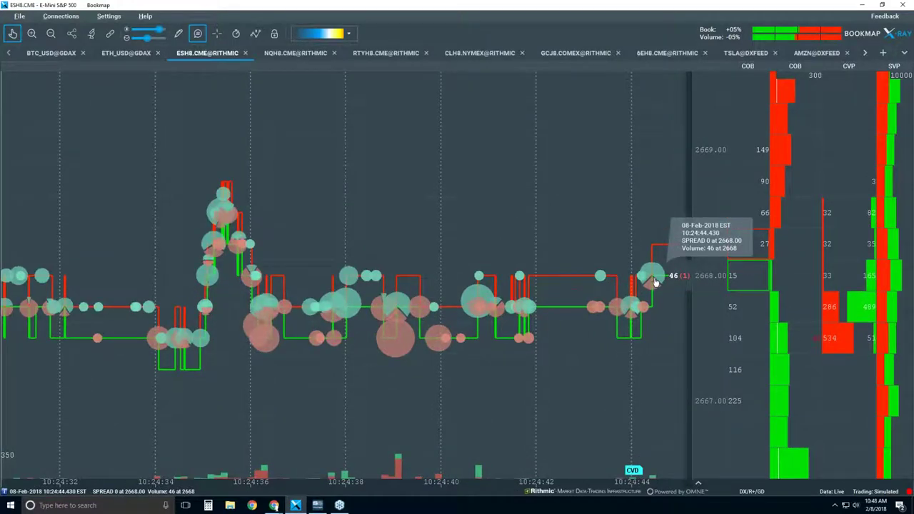
pyautogui.scroll(15, 656, 280)
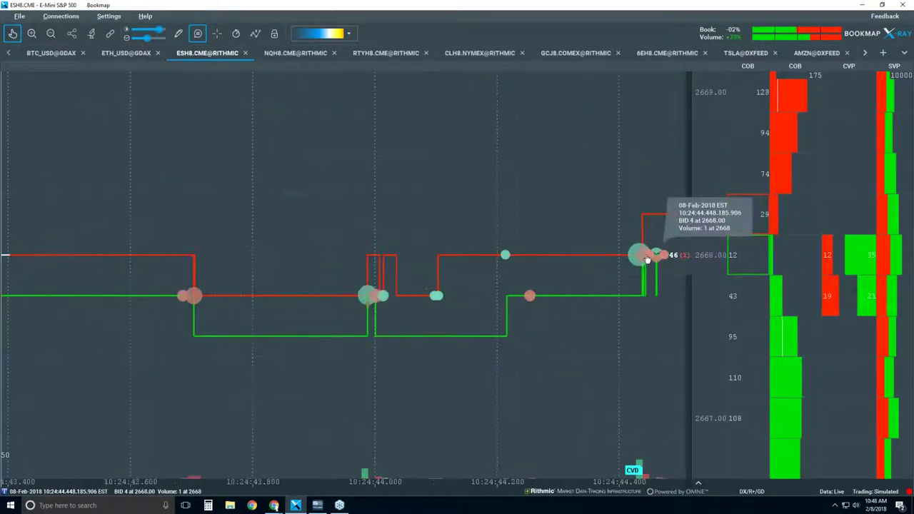
pyautogui.scroll(6, 647, 259)
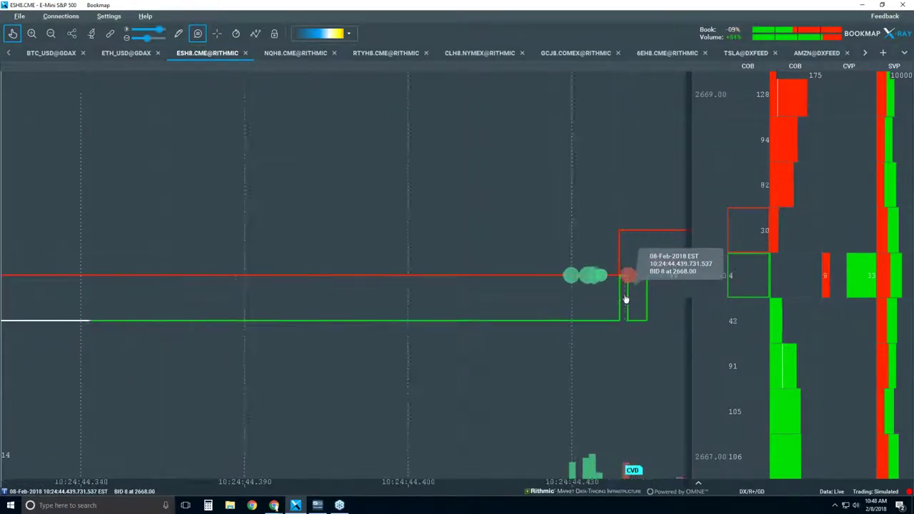
pyautogui.scroll(-3, 625, 298)
pyautogui.scroll(-15, 624, 299)
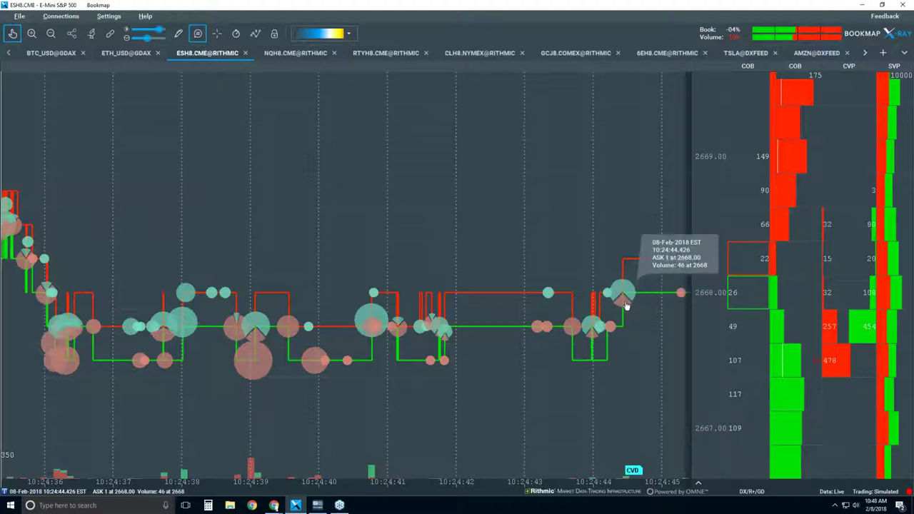
# Reduce the size of the volume dots for the ESH8 price action between 10:24:00 and 10:24:50.
pyautogui.scroll(-2, 590, 234)
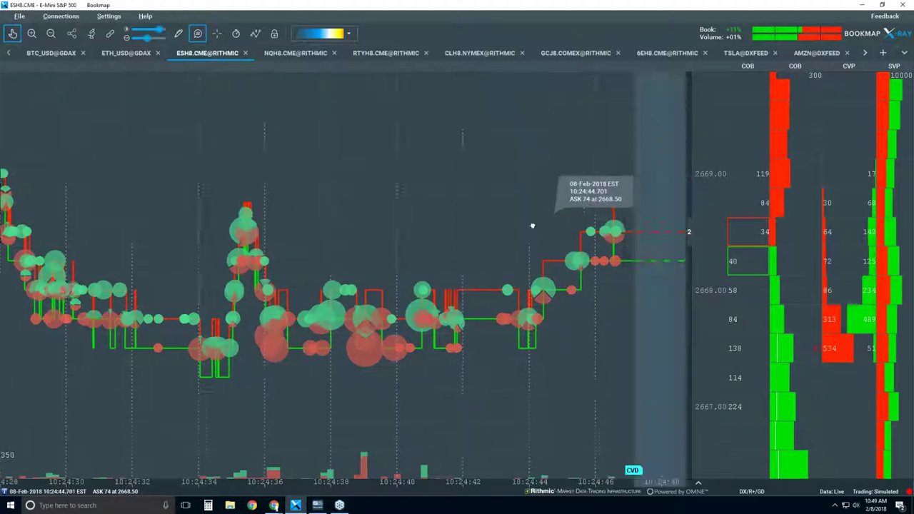
pyautogui.scroll(-2, 521, 207)
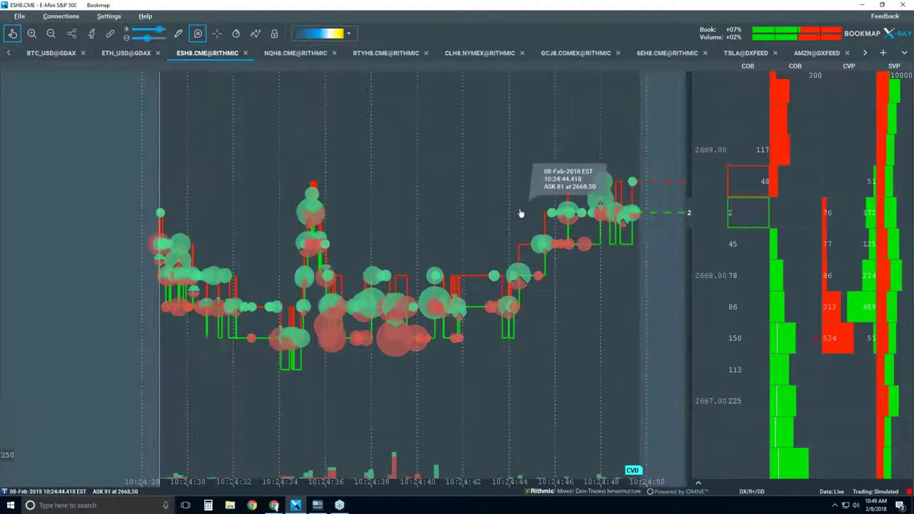
pyautogui.scroll(-2, 520, 213)
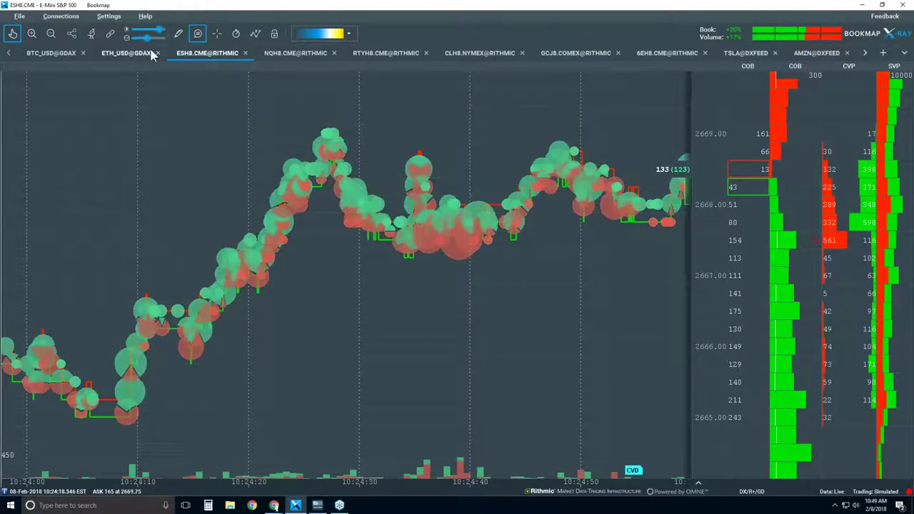
pyautogui.moveTo(148, 42); pyautogui.dragTo(145, 43)
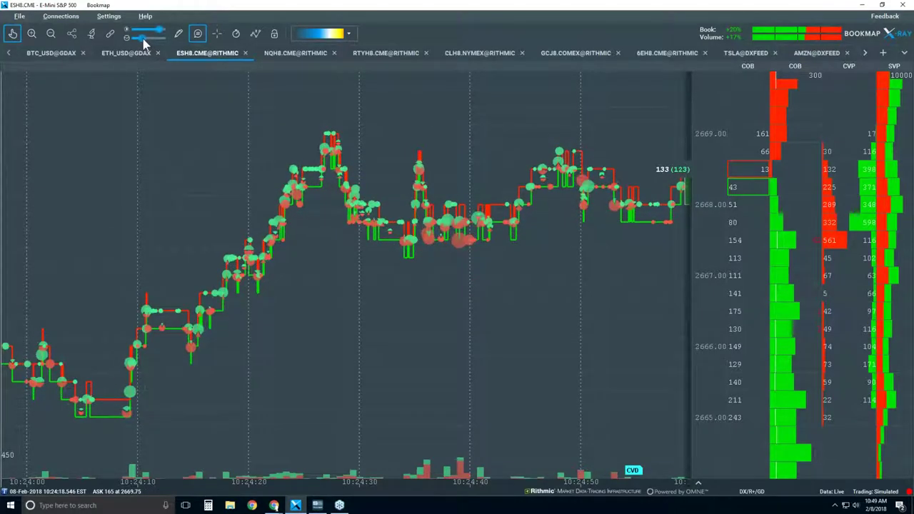
# Fine-tune the volume dots to a small size against the ESH8 candlesticks from about 09:45 to 10:45.
pyautogui.scroll(-1, 317, 140)
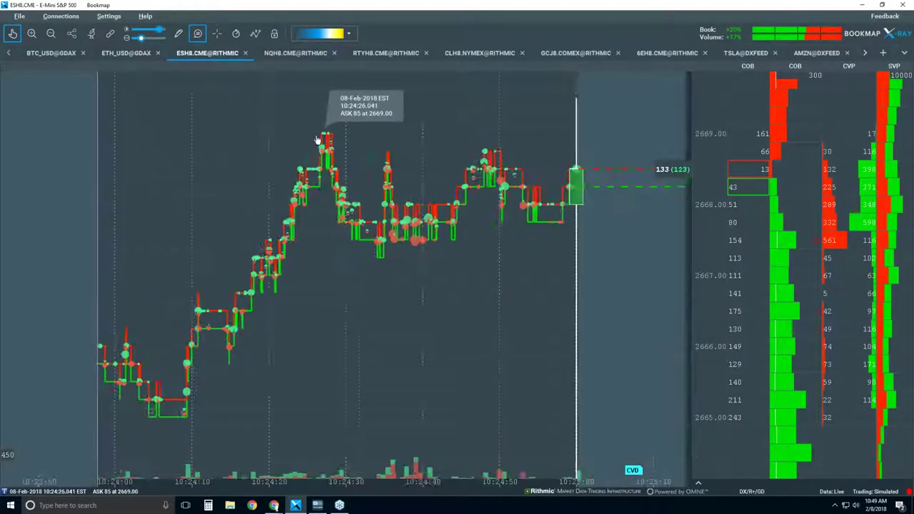
pyautogui.scroll(-4, 317, 139)
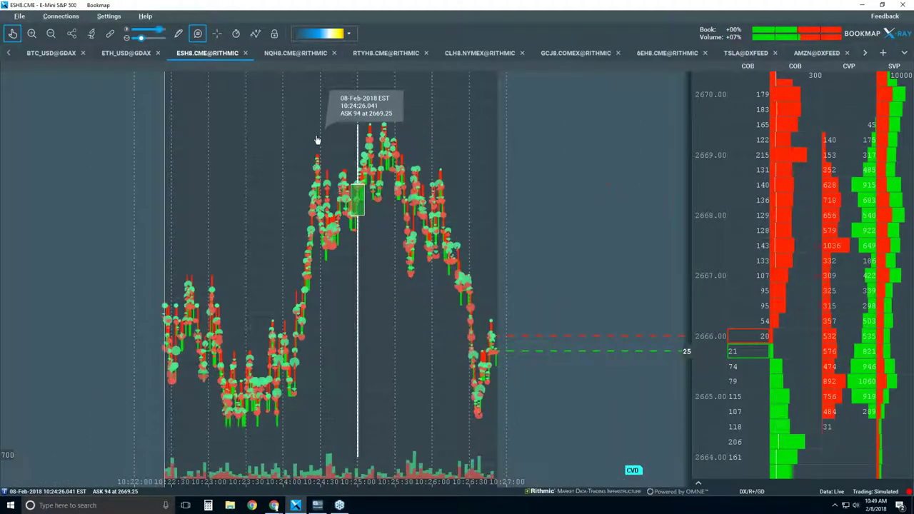
pyautogui.scroll(-2, 317, 140)
pyautogui.scroll(-1, 427, 206)
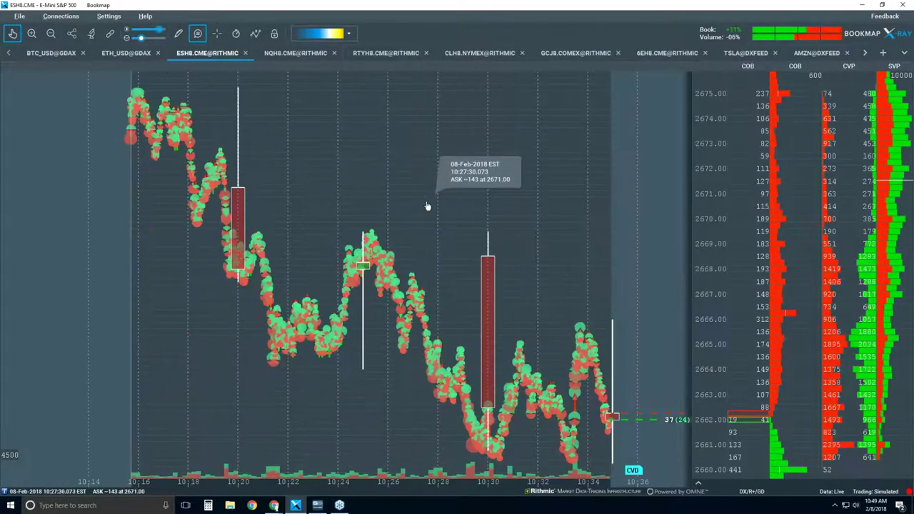
pyautogui.scroll(-1, 427, 207)
pyautogui.scroll(-3, 427, 206)
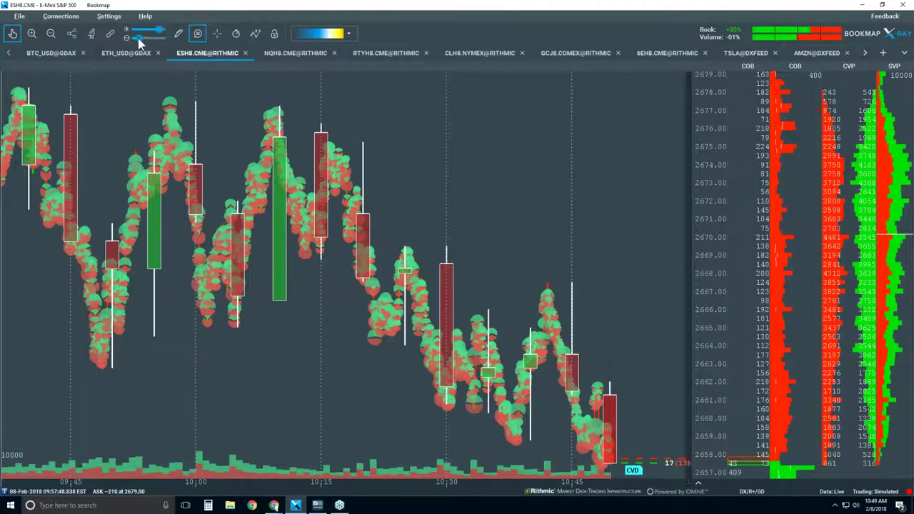
pyautogui.moveTo(141, 40); pyautogui.dragTo(138, 38)
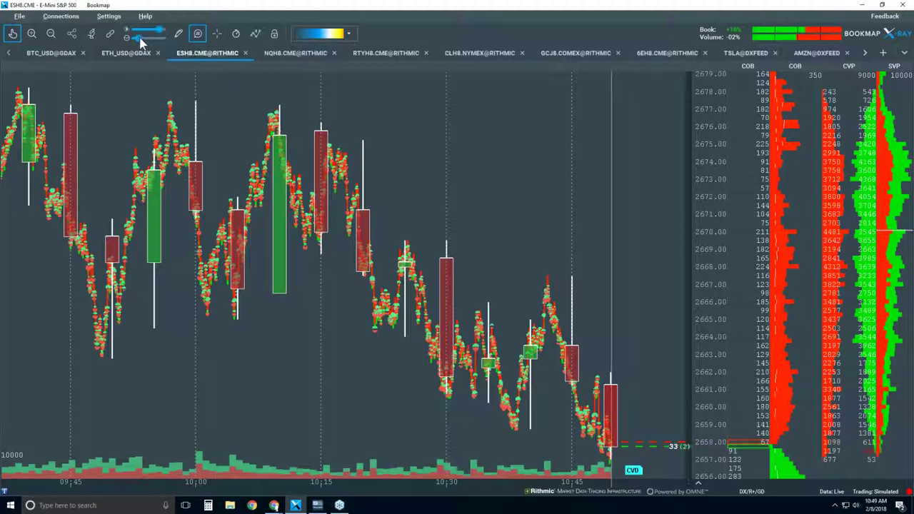
pyautogui.moveTo(140, 39); pyautogui.dragTo(140, 40)
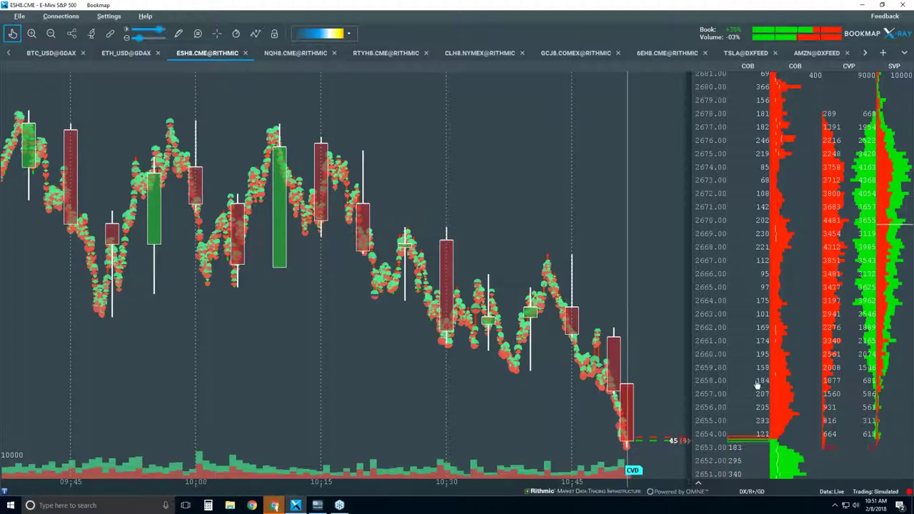
# Show the Heatmap and hide the Candlestick Bars on the ESH8 chart.
pyautogui.scroll(1, 758, 376)
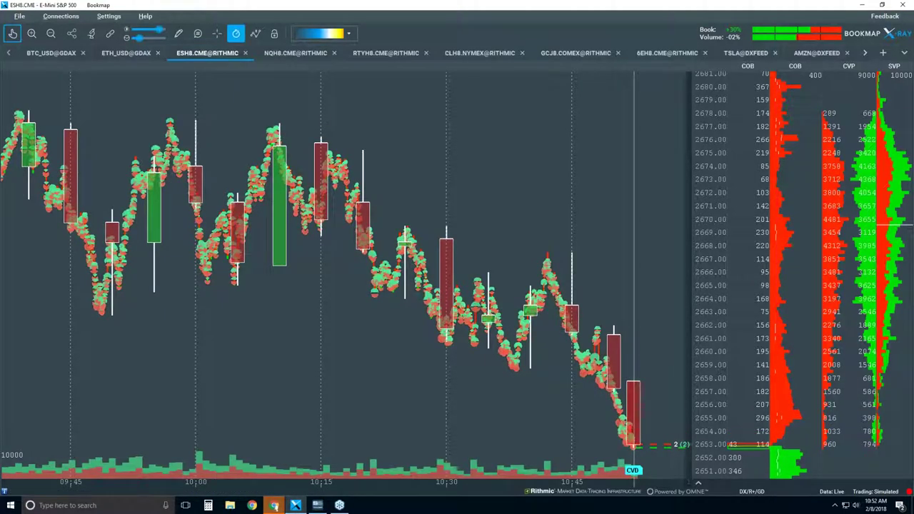
pyautogui.click(257, 34)
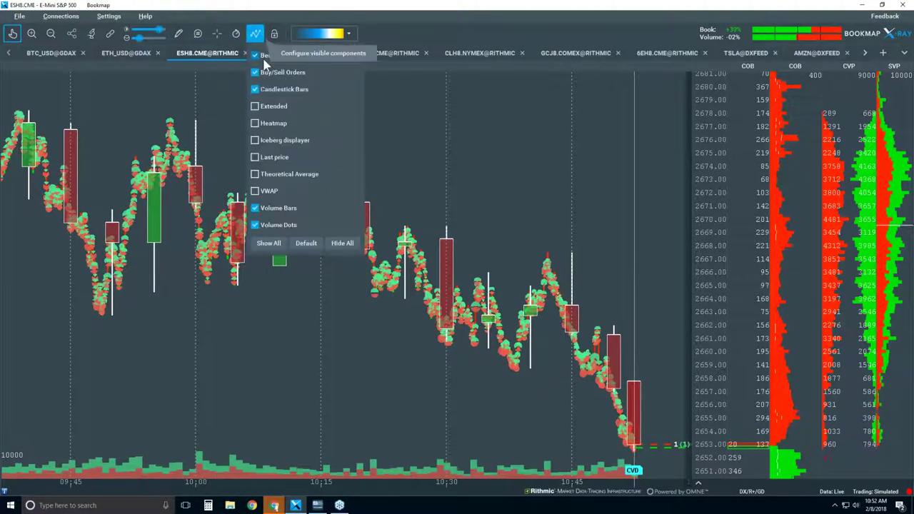
pyautogui.click(268, 124)
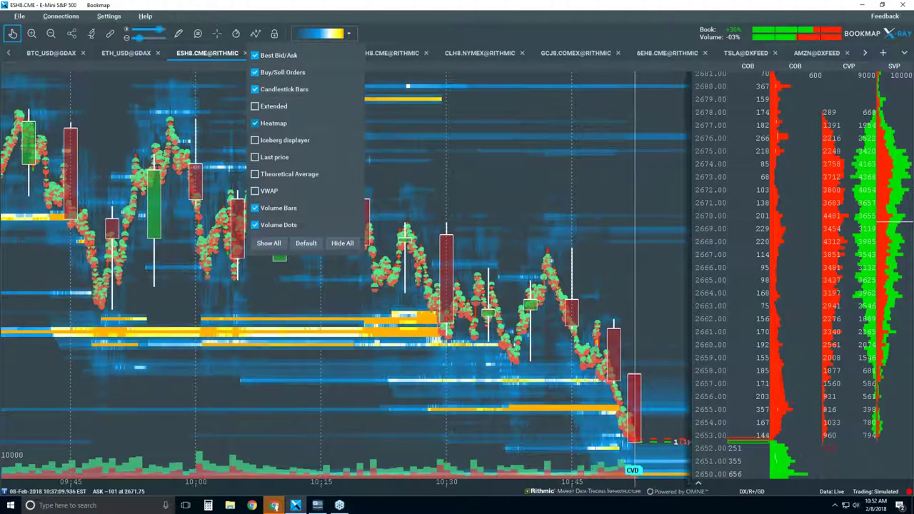
pyautogui.click(442, 322)
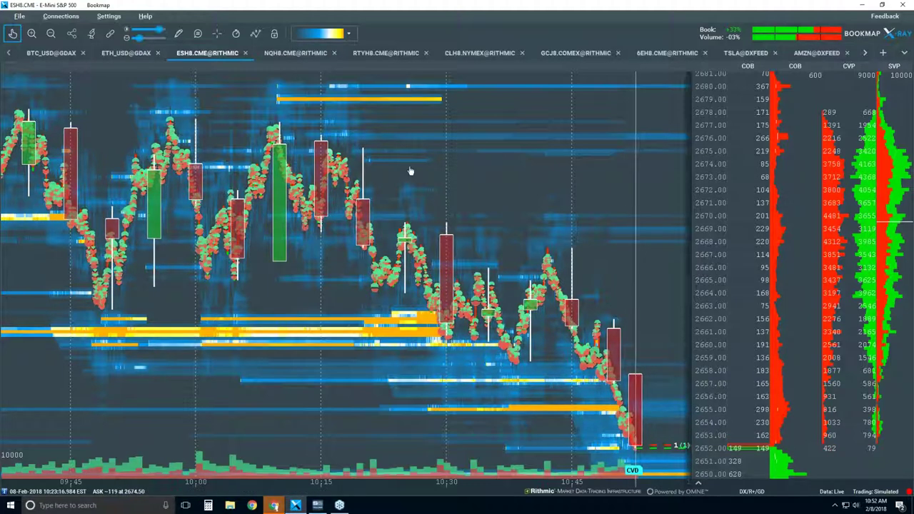
pyautogui.click(253, 33)
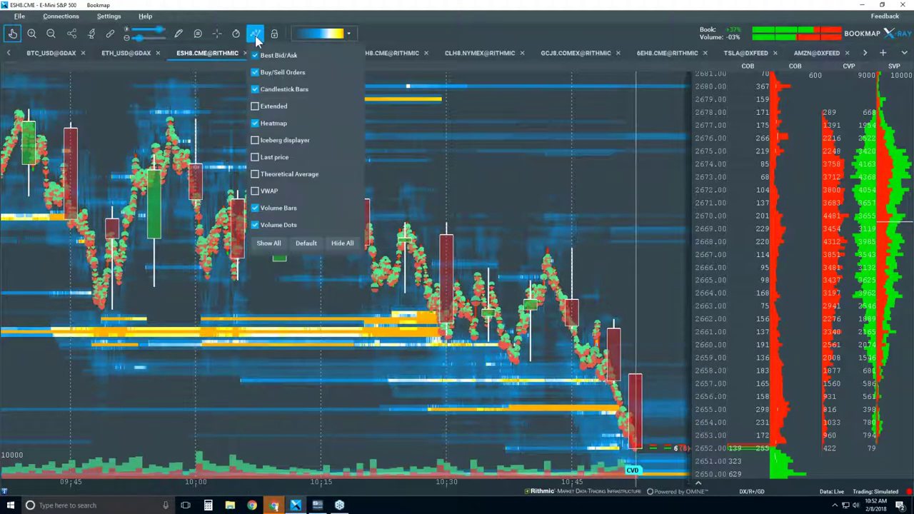
pyautogui.click(256, 90)
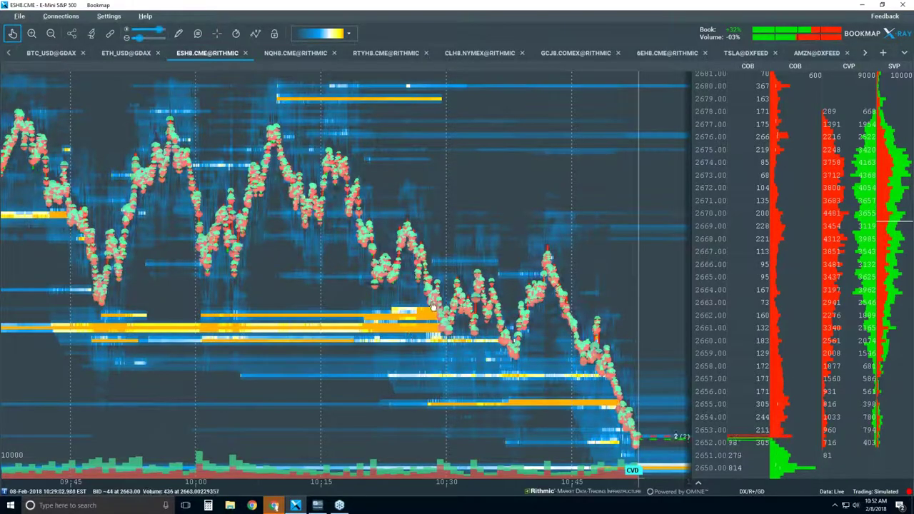
# Examine how price trades through the large resting liquidity at 2661.00 to 2662.50 around 10:29 on the heatmap.
pyautogui.scroll(5, 464, 329)
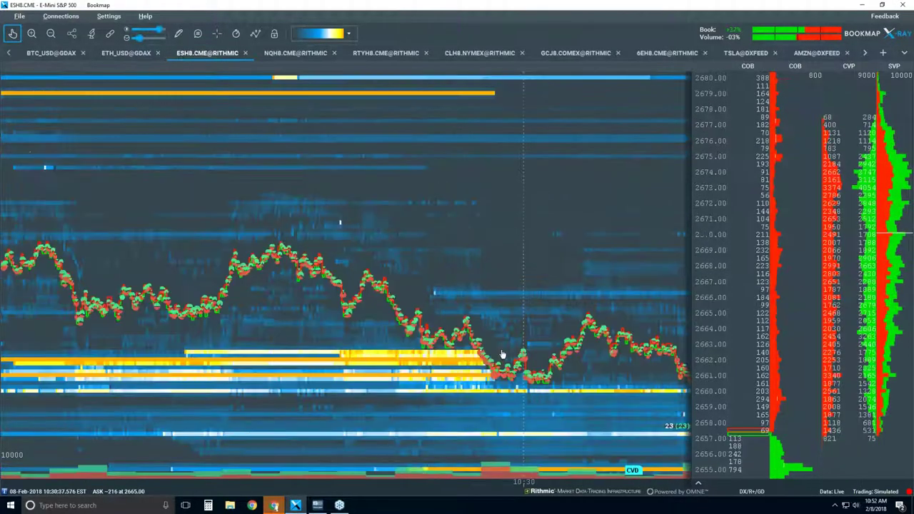
pyautogui.scroll(4, 502, 354)
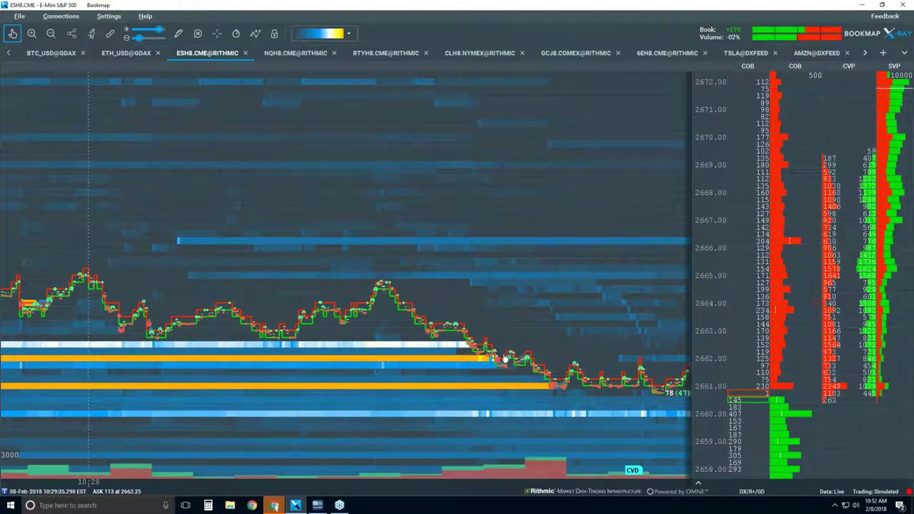
pyautogui.scroll(3, 514, 336)
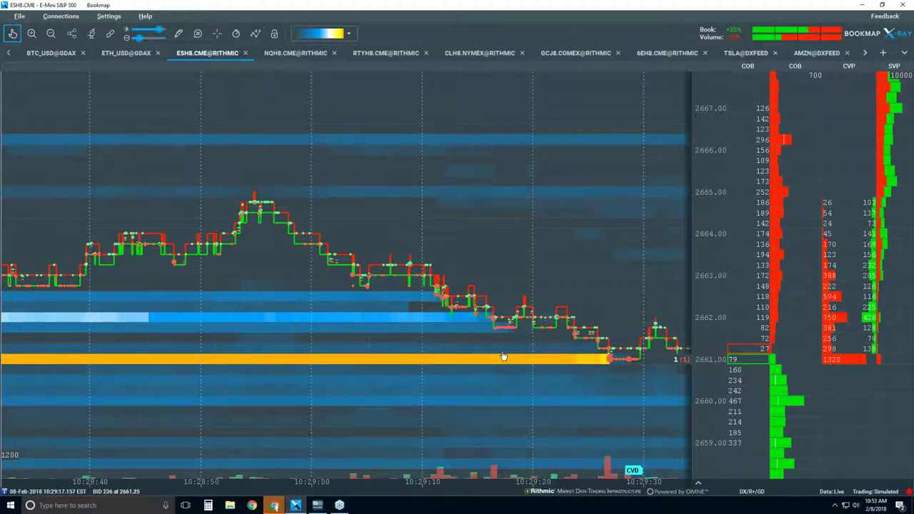
pyautogui.scroll(-4, 503, 356)
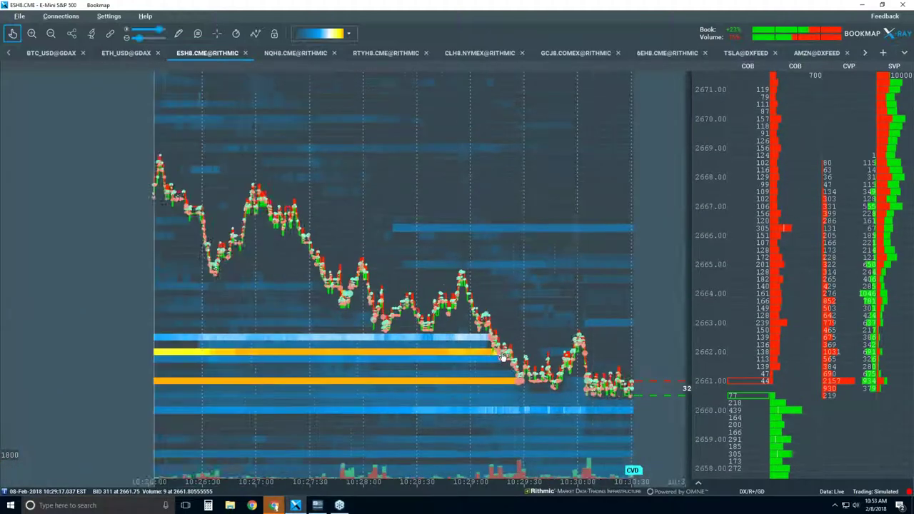
pyautogui.scroll(-3, 503, 356)
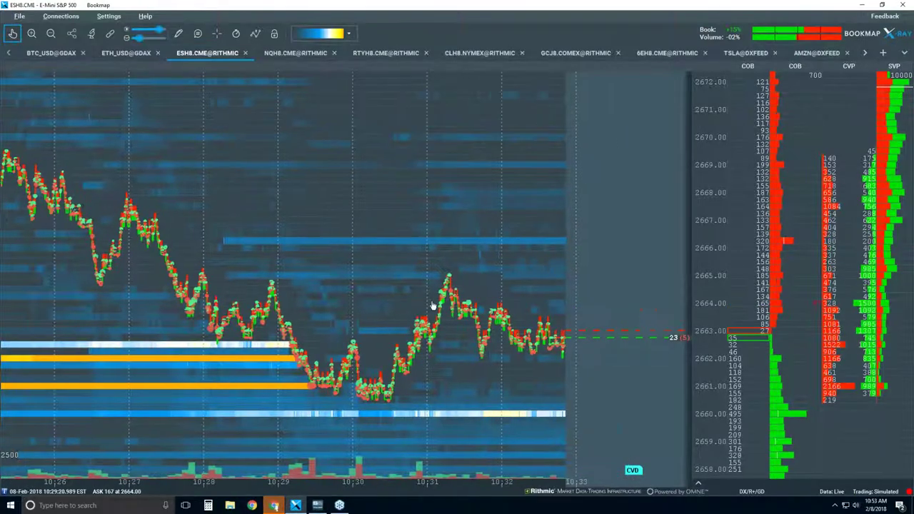
pyautogui.scroll(-2, 433, 307)
pyautogui.scroll(-1, 500, 312)
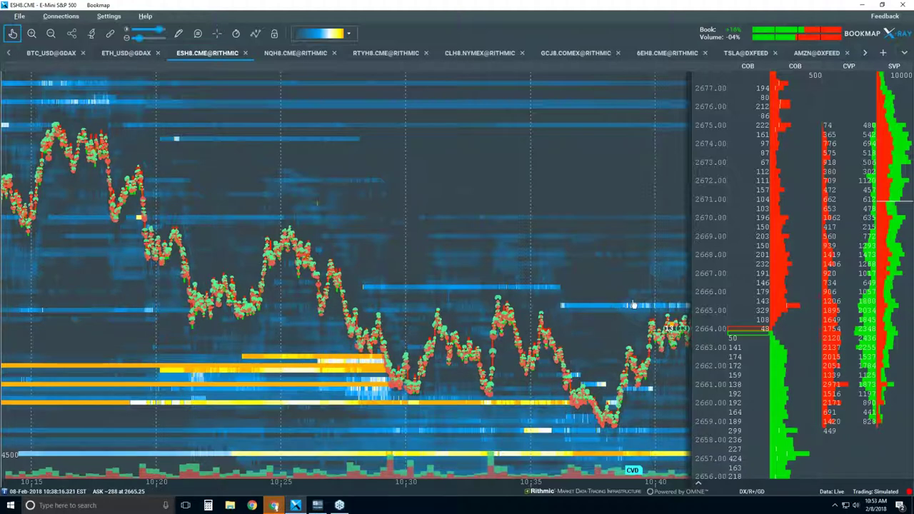
# Turn off the hand tool and bring the latest ESH8 heatmap activity from about 10:51 onward into close view.
pyautogui.click(12, 33)
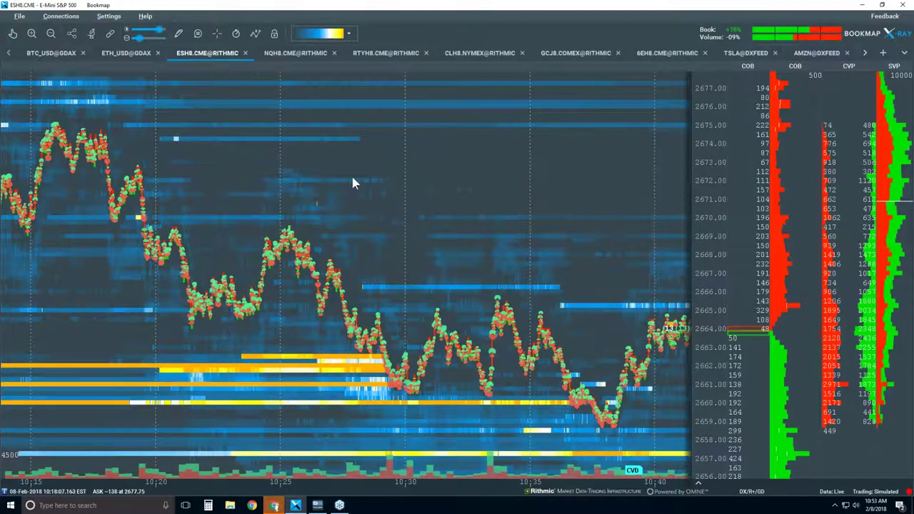
pyautogui.scroll(3, 591, 339)
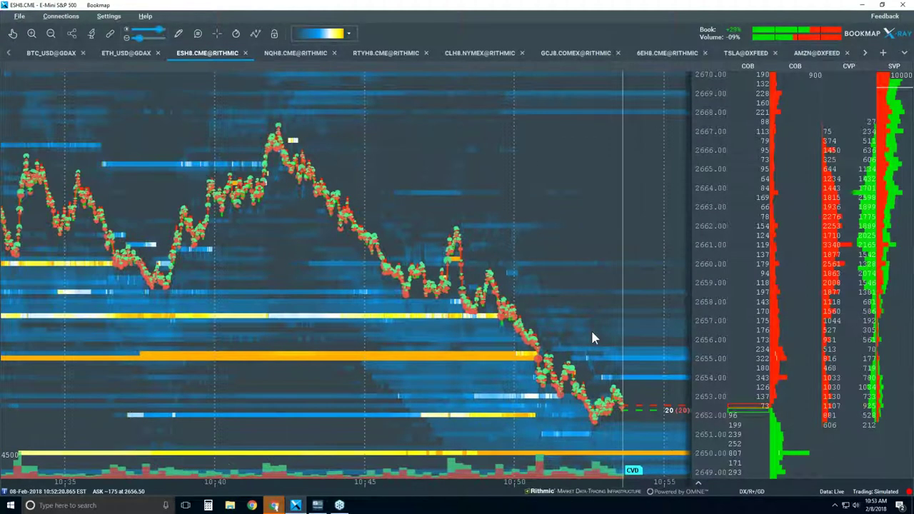
pyautogui.scroll(4, 592, 334)
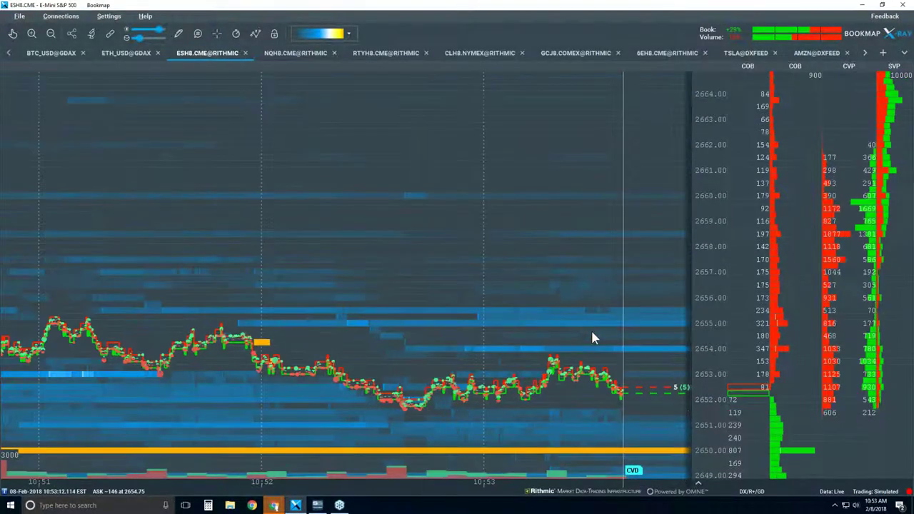
pyautogui.scroll(1, 592, 338)
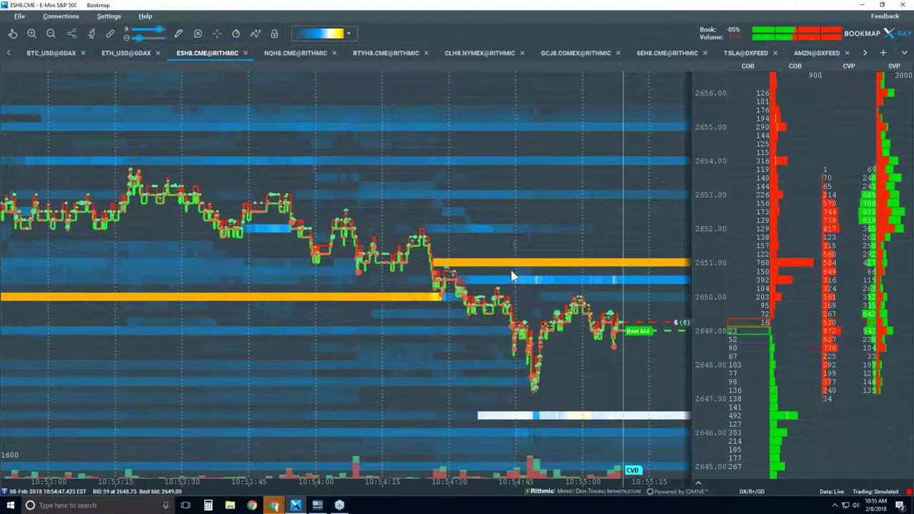
# Turn on the Iceberg displayer over the live ESH8 heatmap, and turn it off again.
pyautogui.click(236, 33)
pyautogui.click(255, 34)
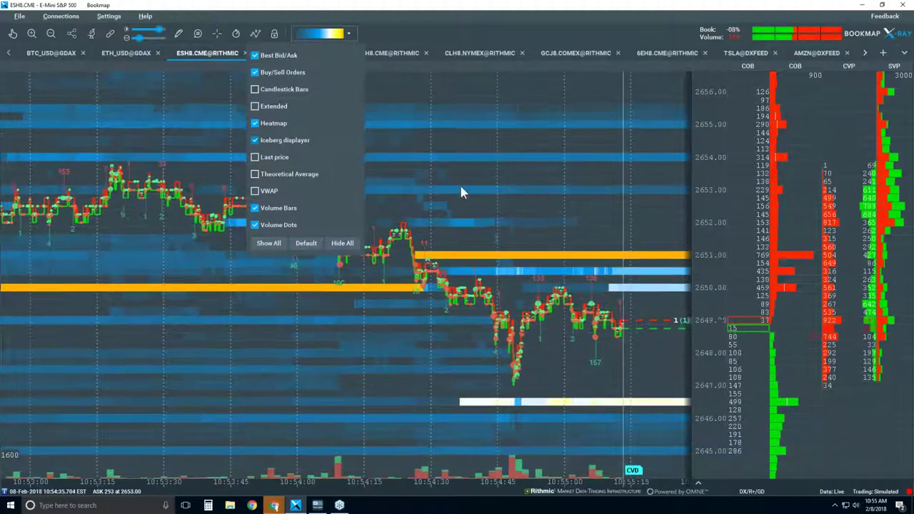
pyautogui.click(475, 177)
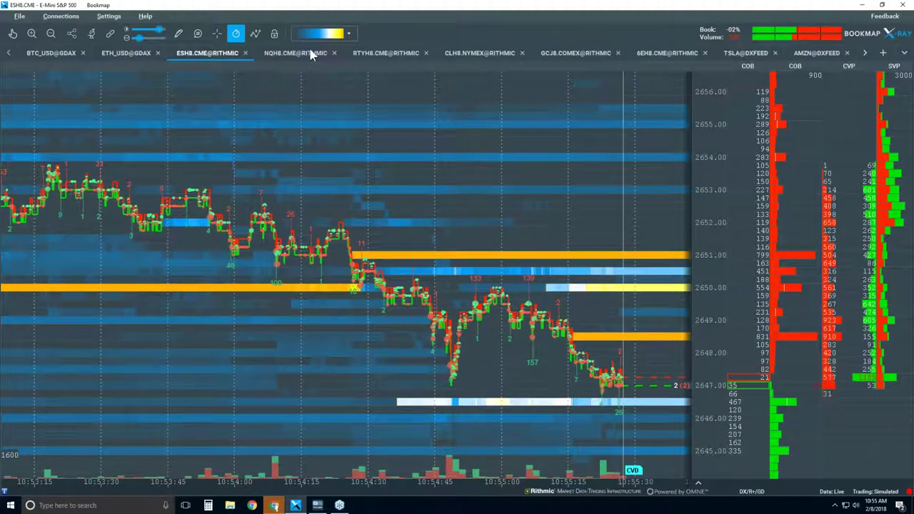
pyautogui.click(256, 34)
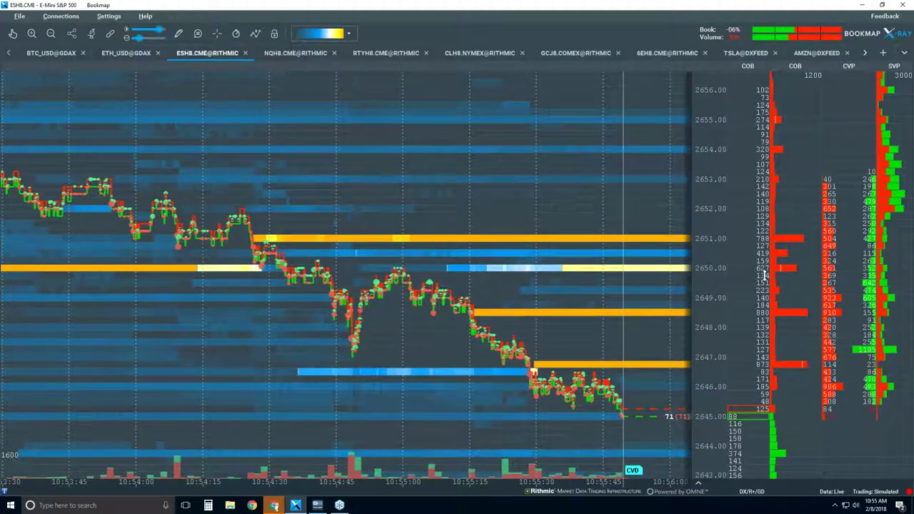
# Turn on the data tooltip, inspect the resting ask liquidity on the ESH8 heatmap around 2652.00, and turn the tooltip off again.
pyautogui.scroll(-1, 764, 275)
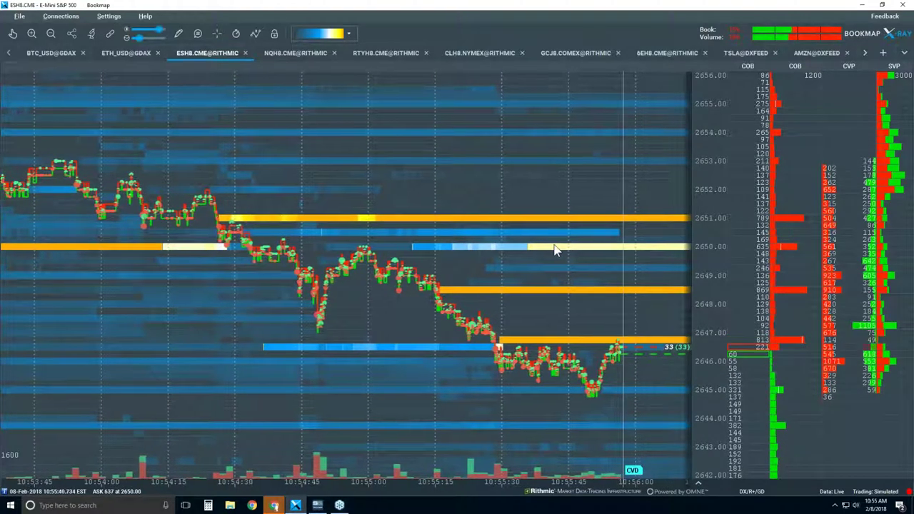
pyautogui.click(217, 34)
pyautogui.click(198, 33)
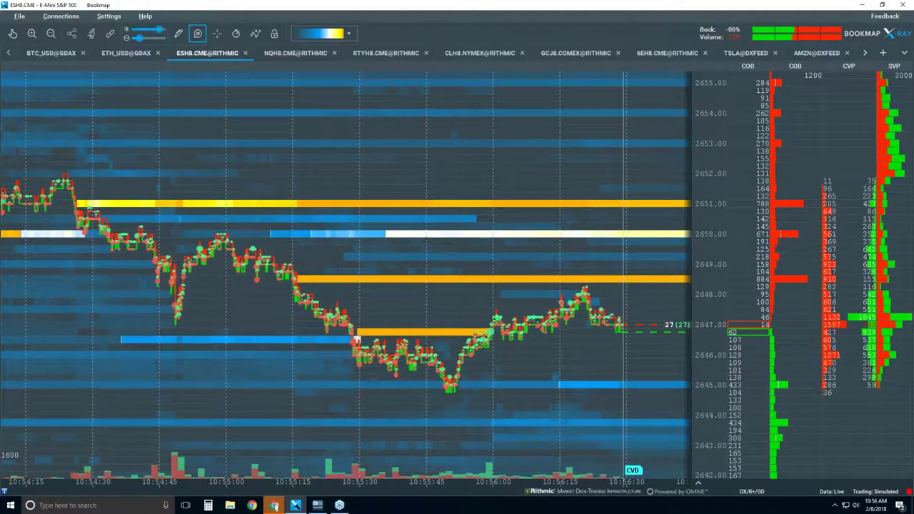
pyautogui.scroll(-5, 555, 240)
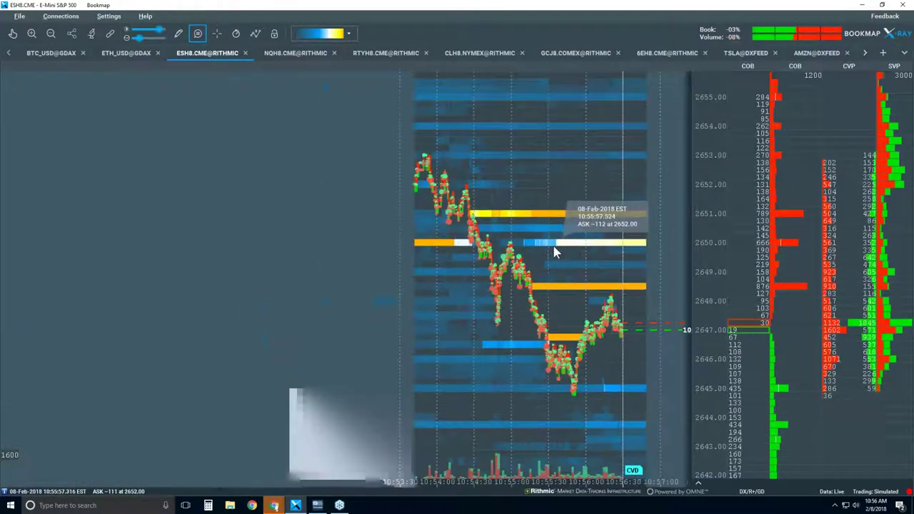
pyautogui.scroll(-2, 554, 247)
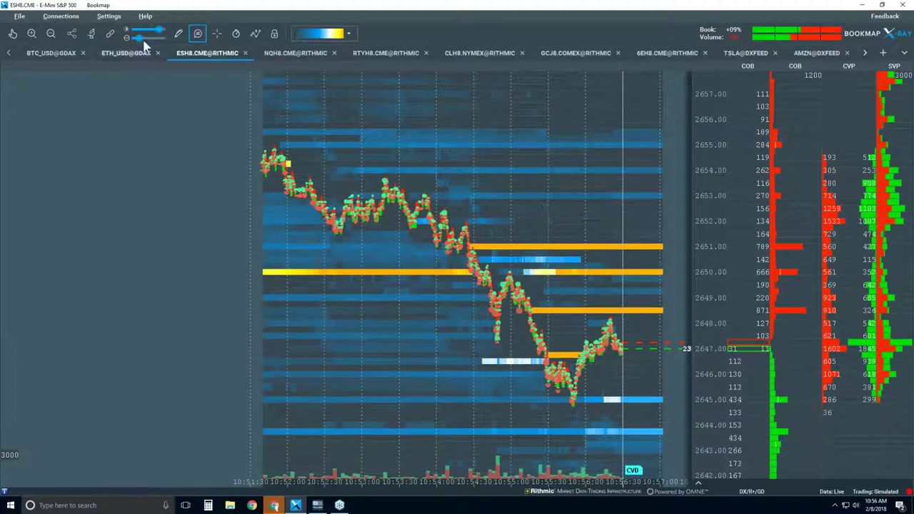
pyautogui.scroll(-2, 425, 281)
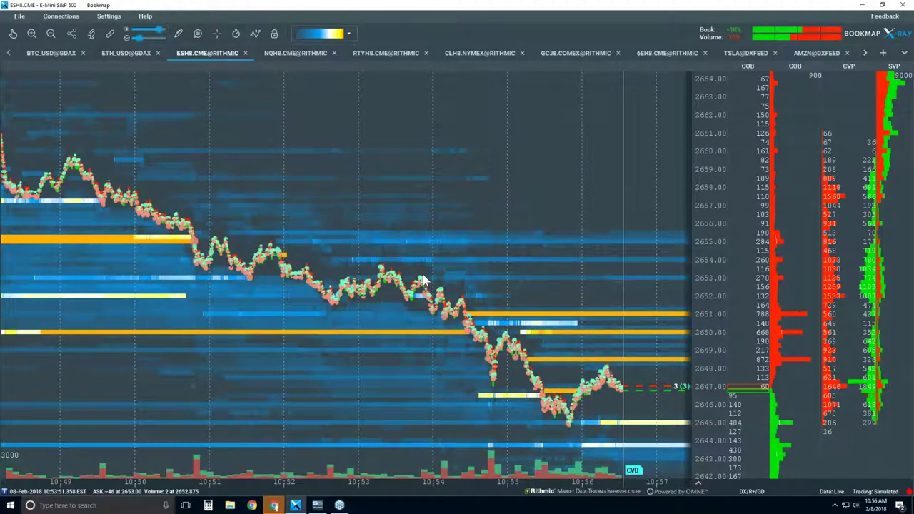
# Examine the ESH8 decline from about 10:33, and how price rebounds through the large resting liquidity at 2650.00 and 2651.00 around 10:57.
pyautogui.scroll(-2, 424, 277)
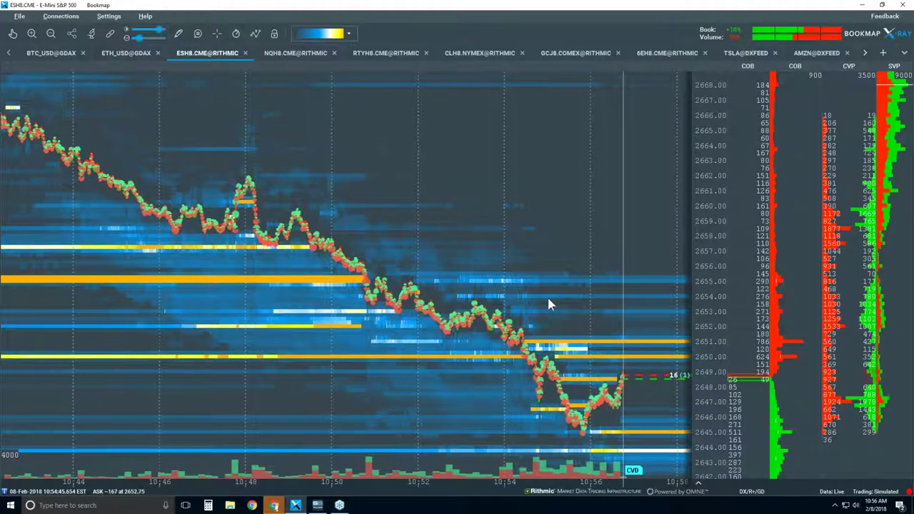
pyautogui.scroll(-4, 547, 295)
pyautogui.scroll(-2, 566, 350)
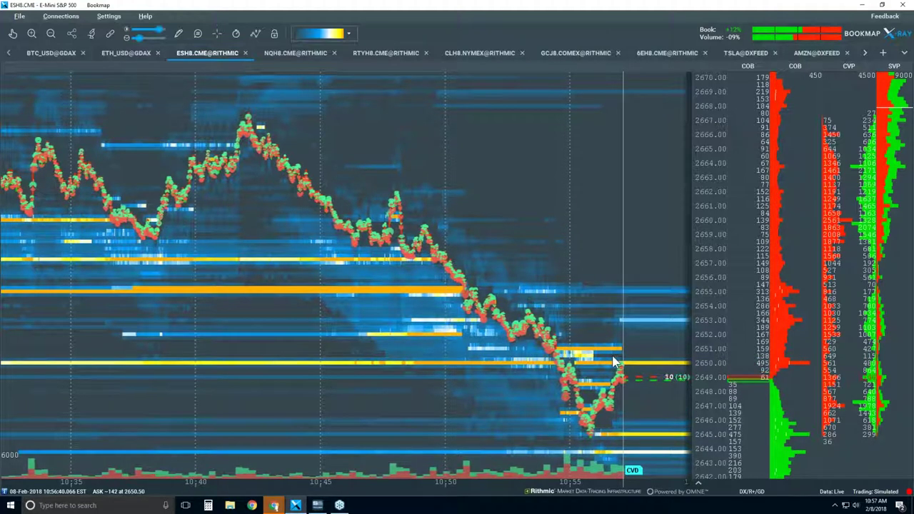
pyautogui.scroll(5, 584, 300)
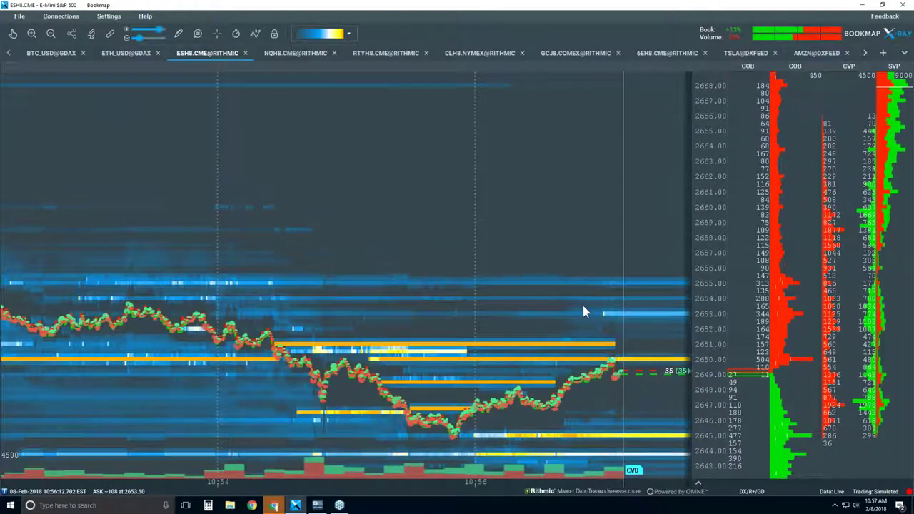
pyautogui.scroll(1, 575, 321)
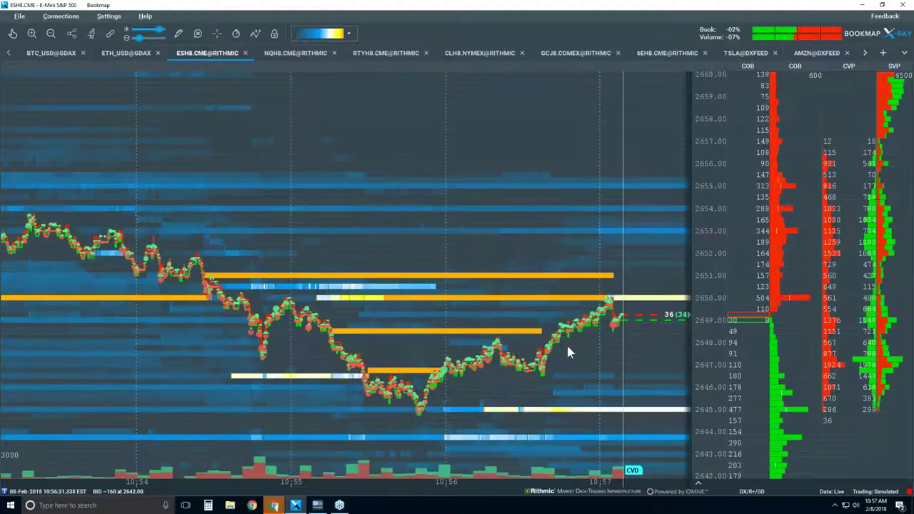
pyautogui.scroll(1, 575, 307)
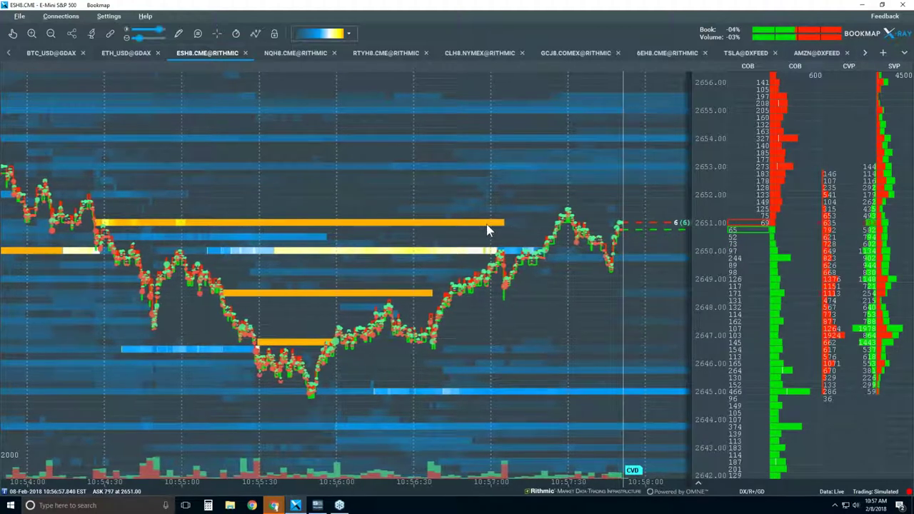
# Turn on the Iceberg displayer over the ESH8 heatmap covering about 10:51 to 10:58.
pyautogui.scroll(-3, 487, 224)
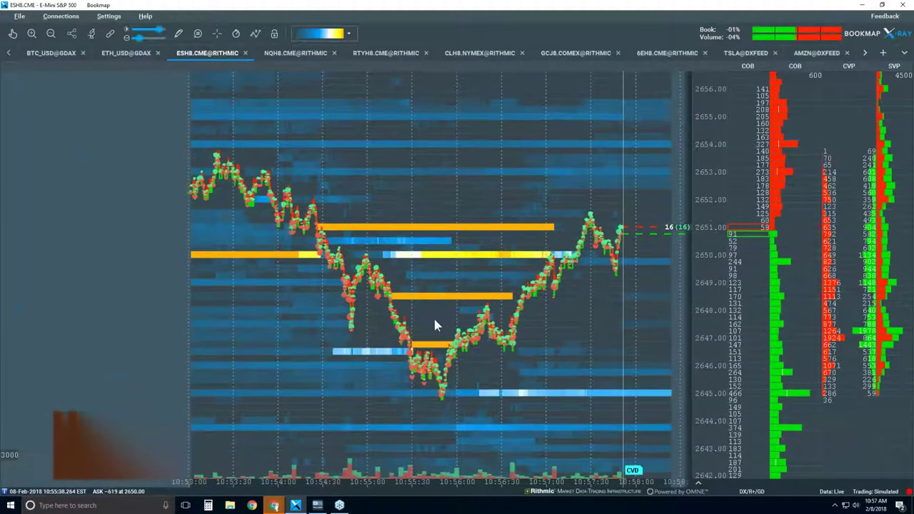
pyautogui.scroll(-3, 429, 325)
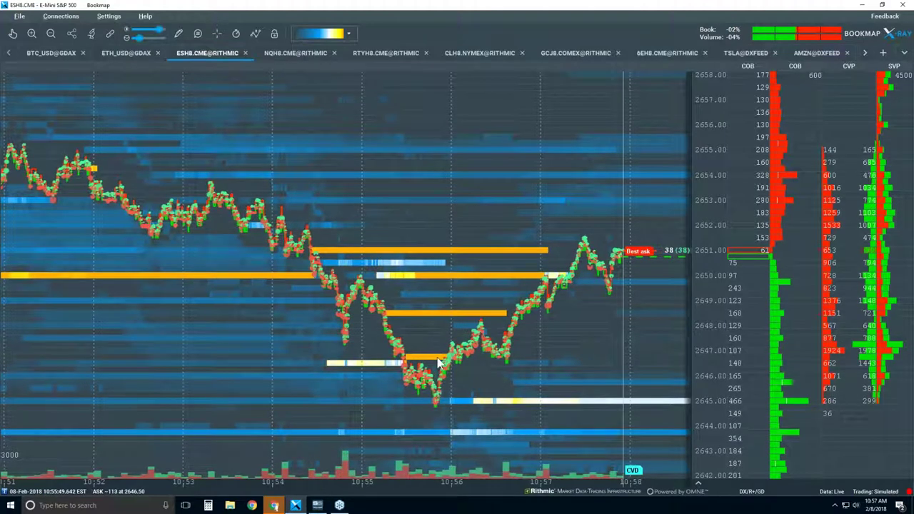
pyautogui.click(256, 35)
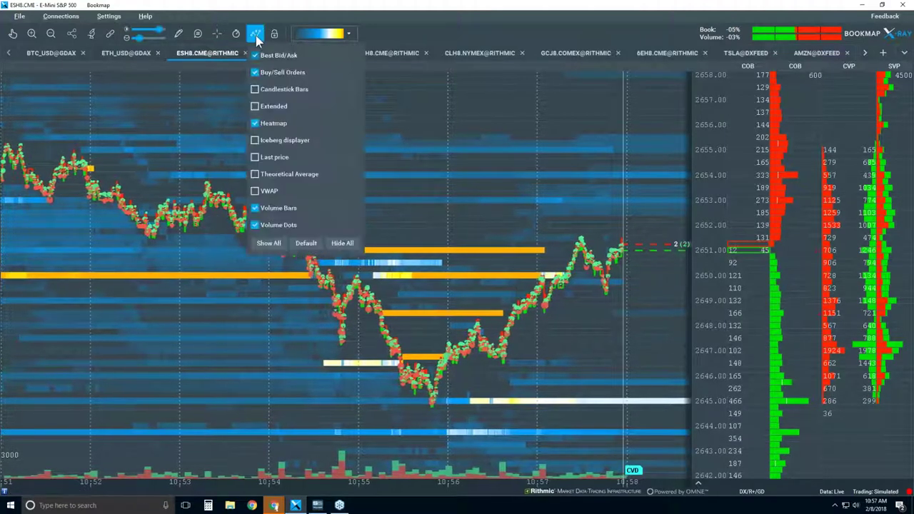
pyautogui.click(279, 143)
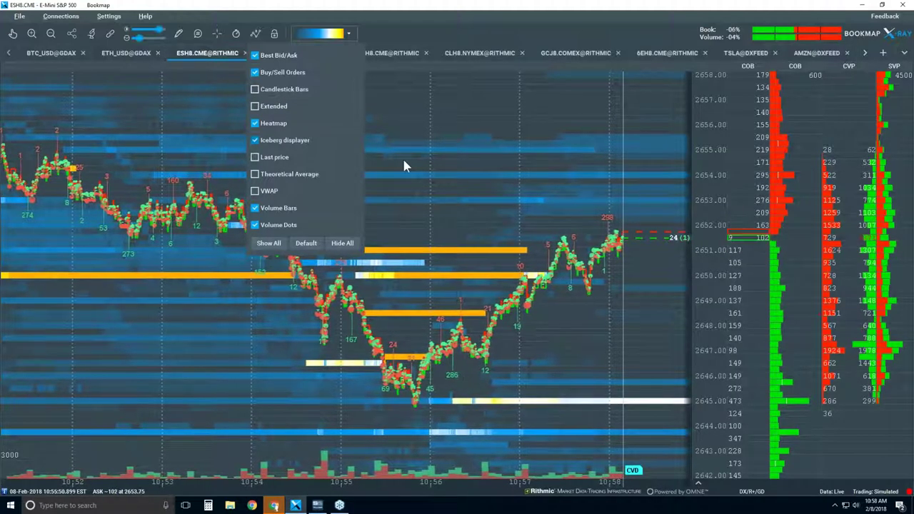
pyautogui.click(498, 179)
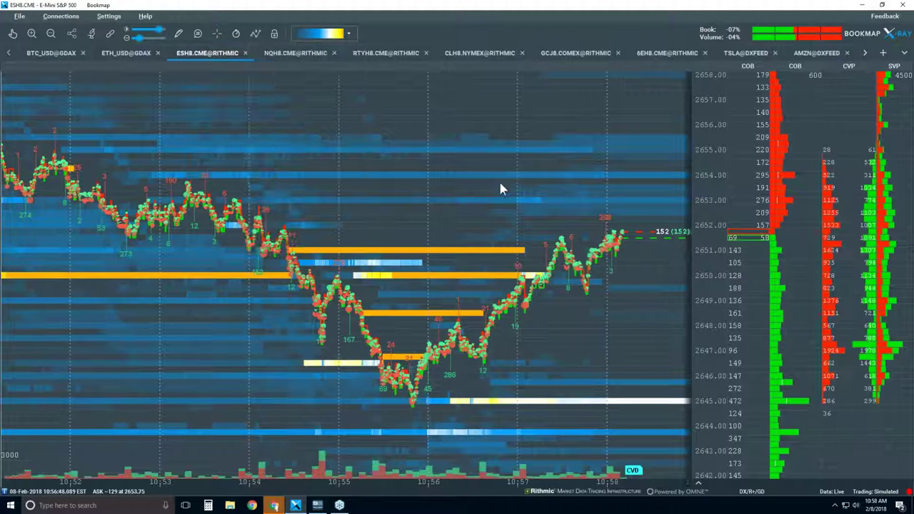
# Review the wider ESH8 heatmap from about 10:40, comparing the sell-off toward 2645.00 with the rebound toward 2652.00.
pyautogui.scroll(-3, 498, 187)
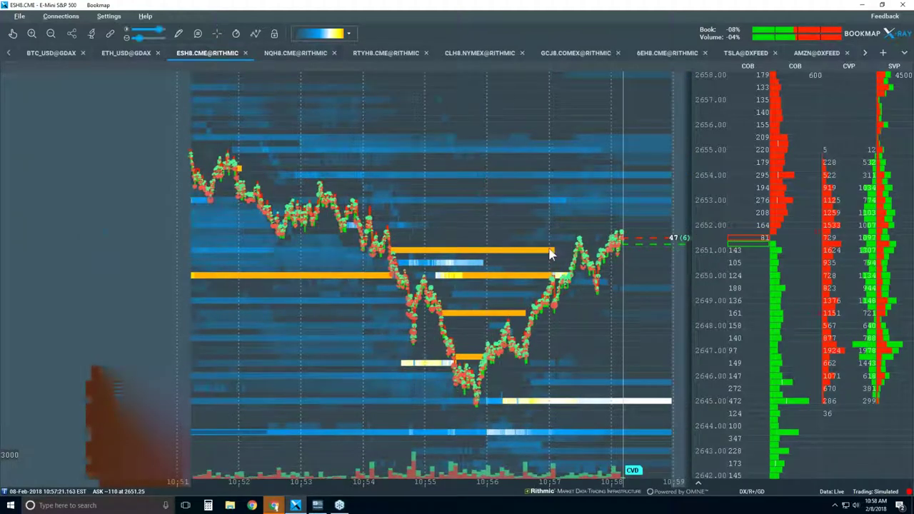
pyautogui.scroll(-3, 540, 270)
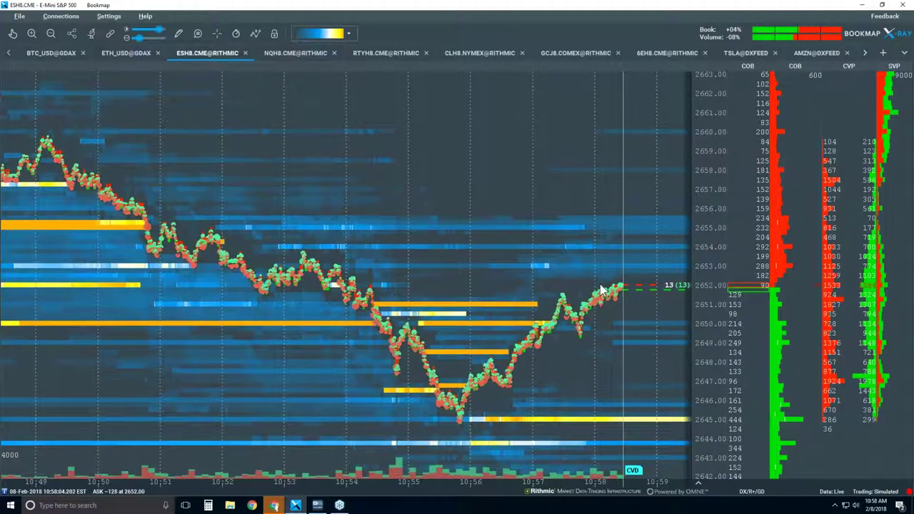
pyautogui.scroll(-5, 605, 300)
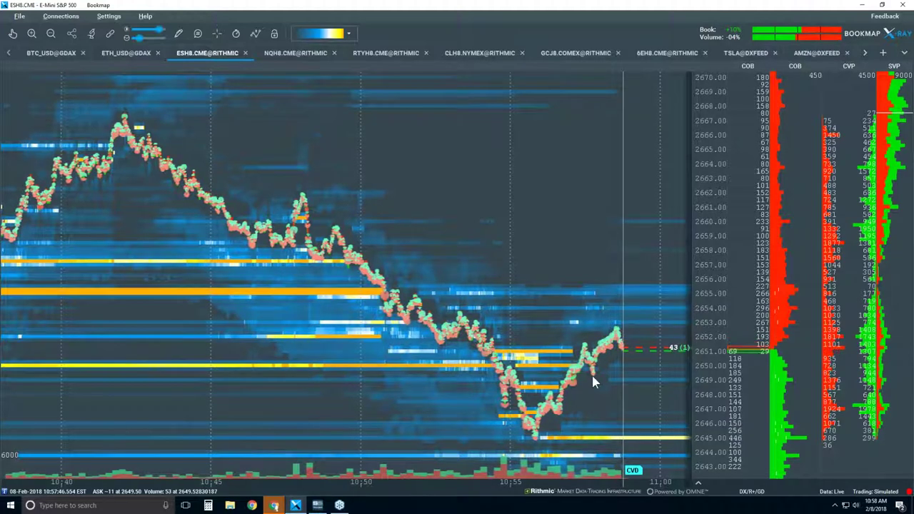
pyautogui.scroll(3, 592, 379)
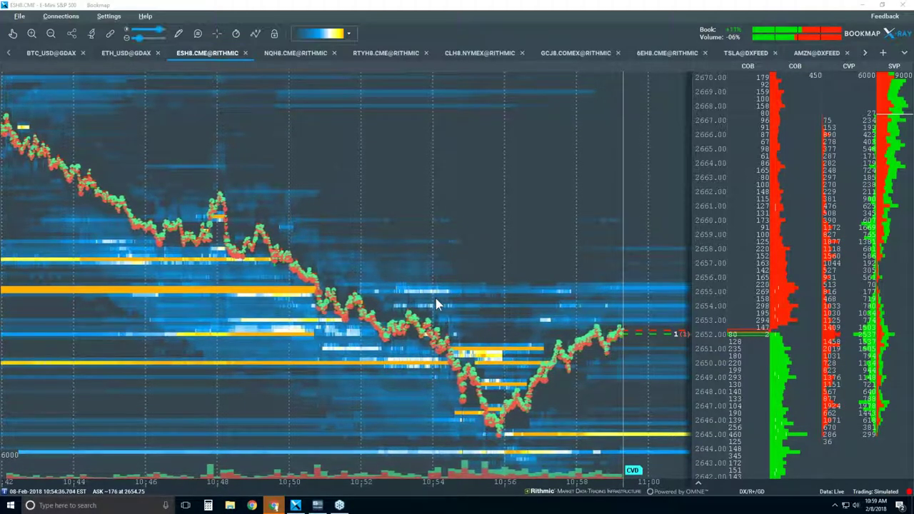
pyautogui.scroll(-2, 436, 300)
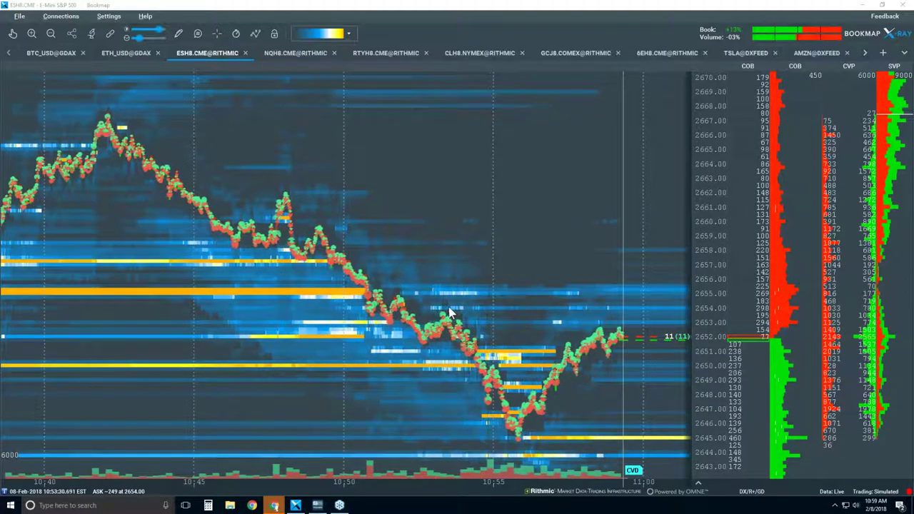